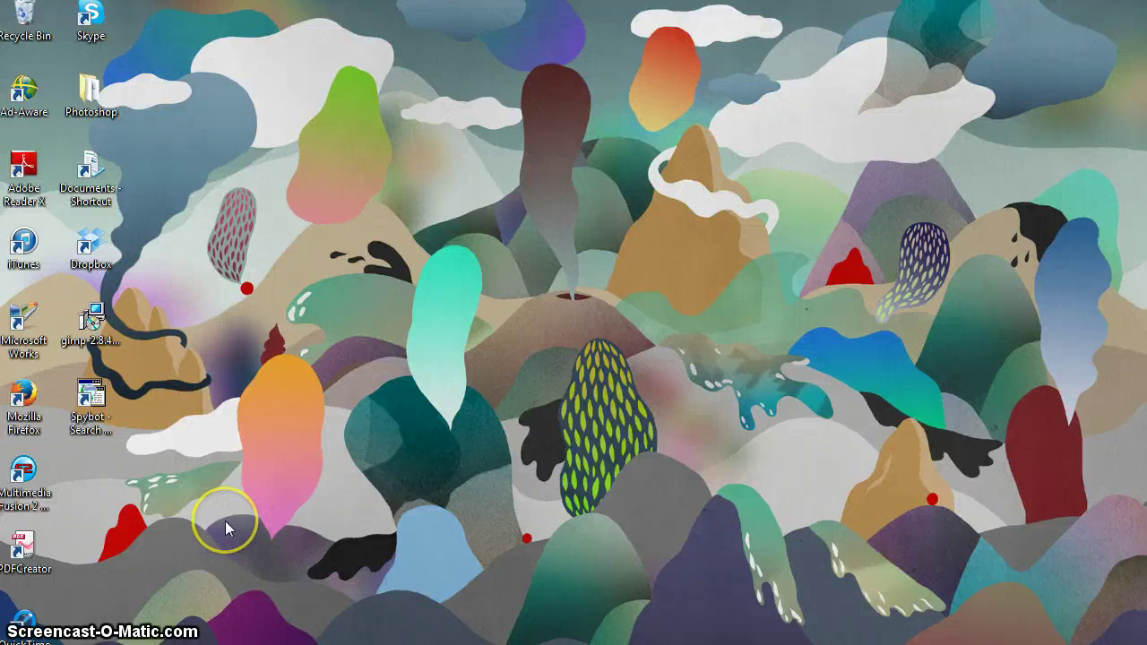
Launch Multimedia Fusion 2 from the desktop and start the Developer demo edition.
{"action": "left_click", "coordinate": [24, 469]}
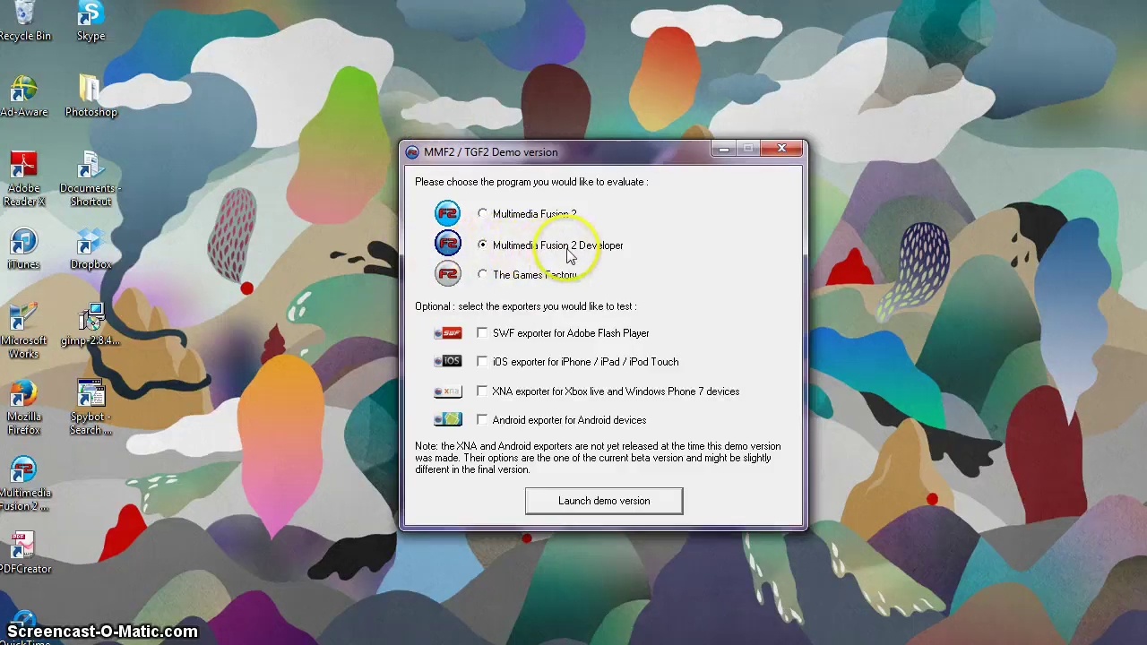
{"action": "left_click", "coordinate": [550, 500]}
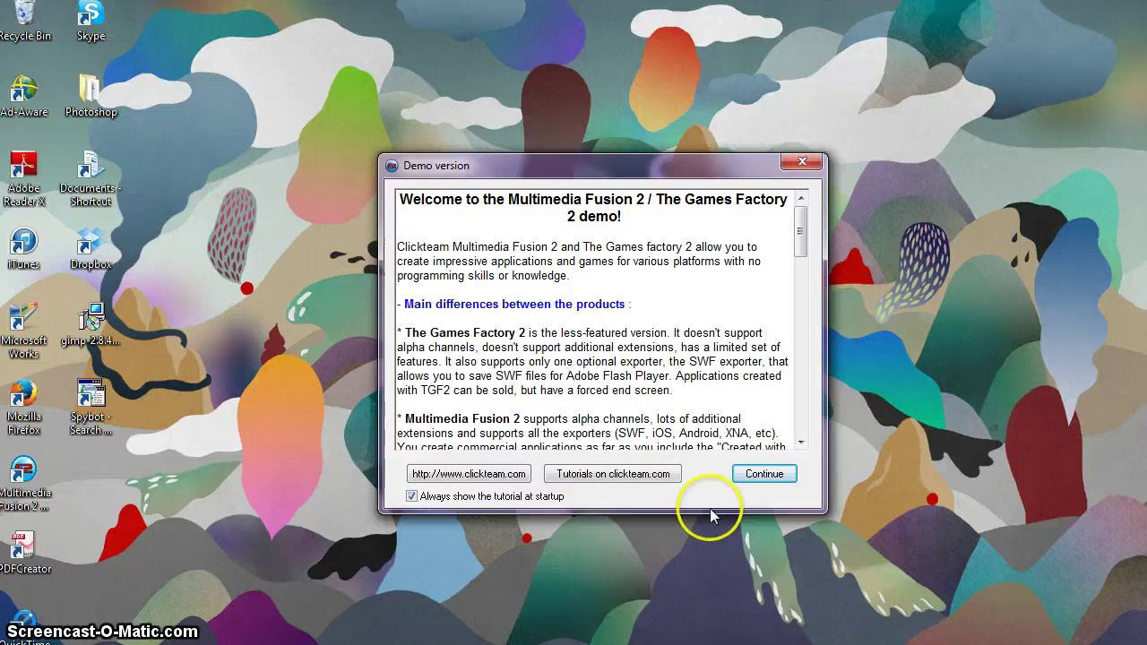
{"action": "left_click", "coordinate": [767, 476]}
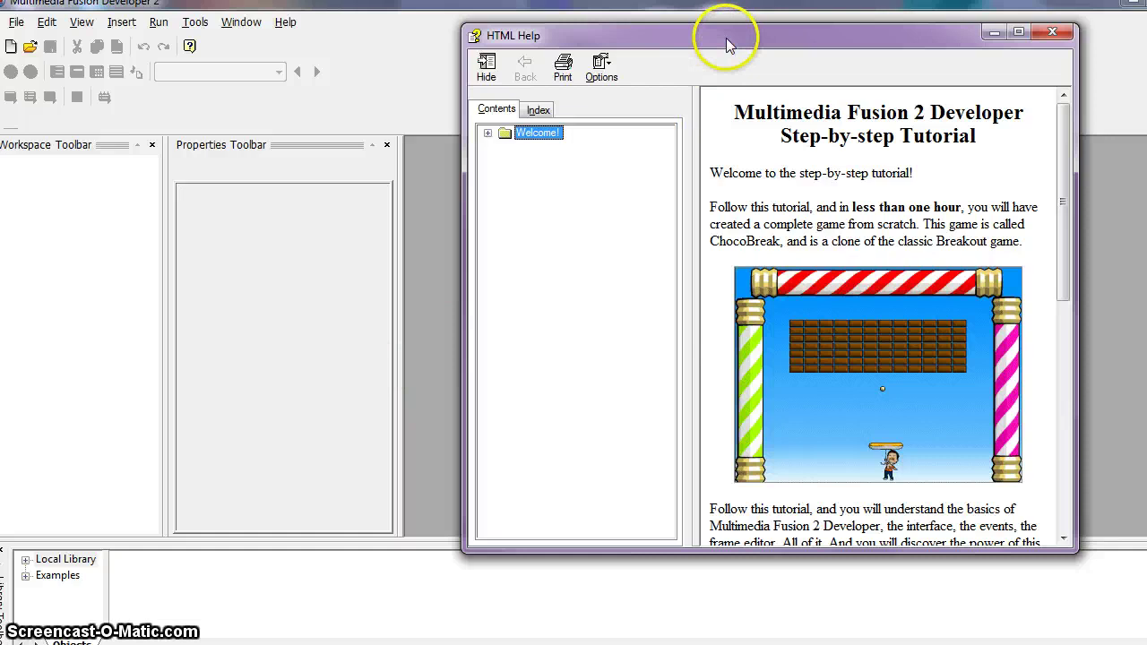
{"action": "left_click_drag", "start_coordinate": [728, 45], "coordinate": [1146, 56]}
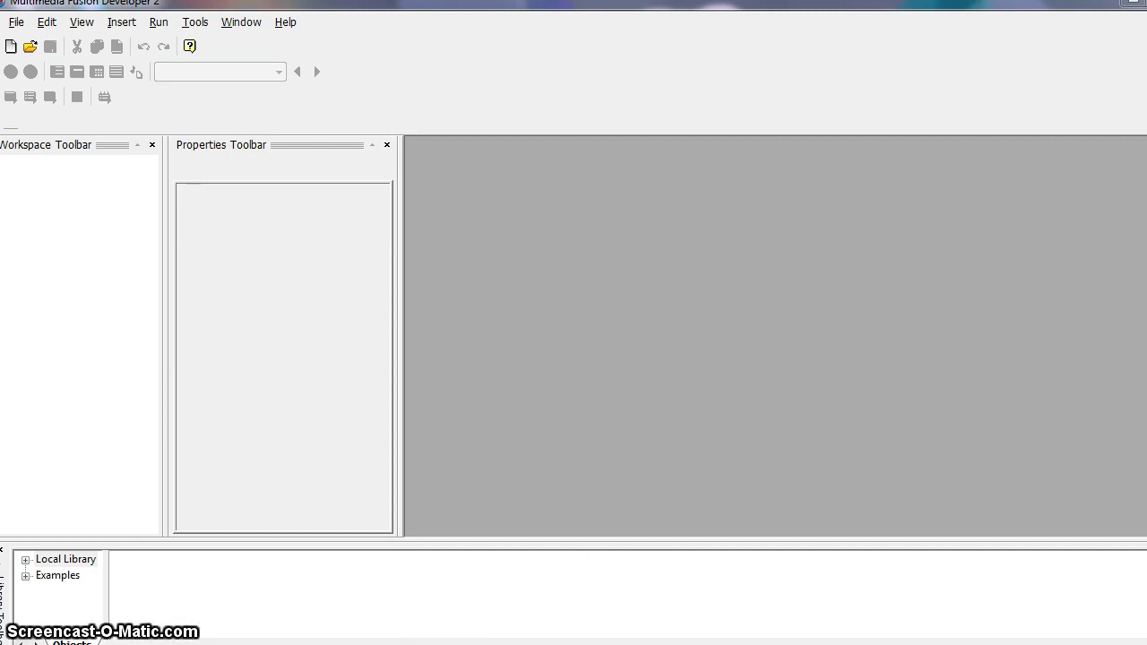
{"action": "left_click_drag", "start_coordinate": [1146, 63], "coordinate": [632, 80]}
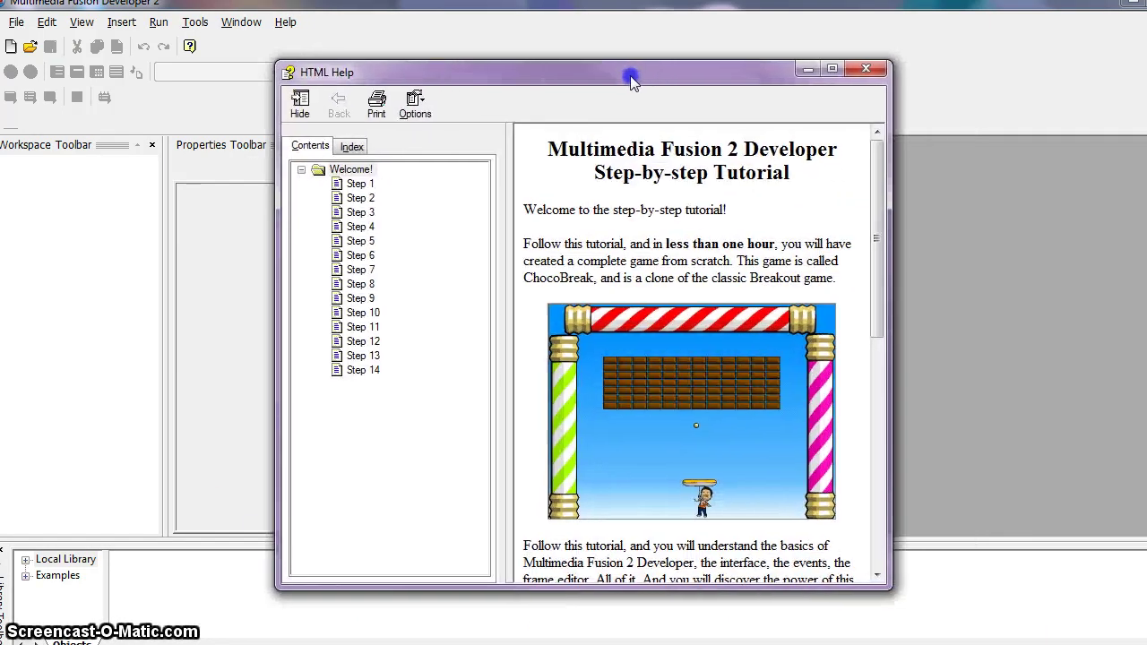
{"action": "double_click", "coordinate": [632, 76]}
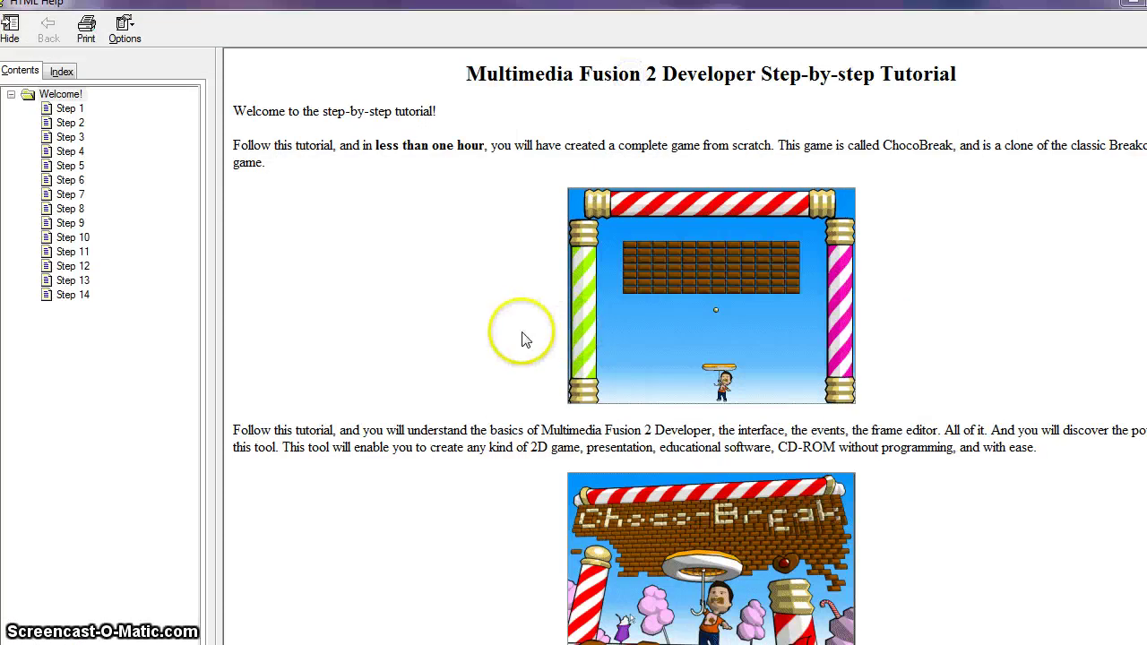
{"action": "scroll", "coordinate": [524, 348], "scroll_direction": "down", "scroll_amount": 5}
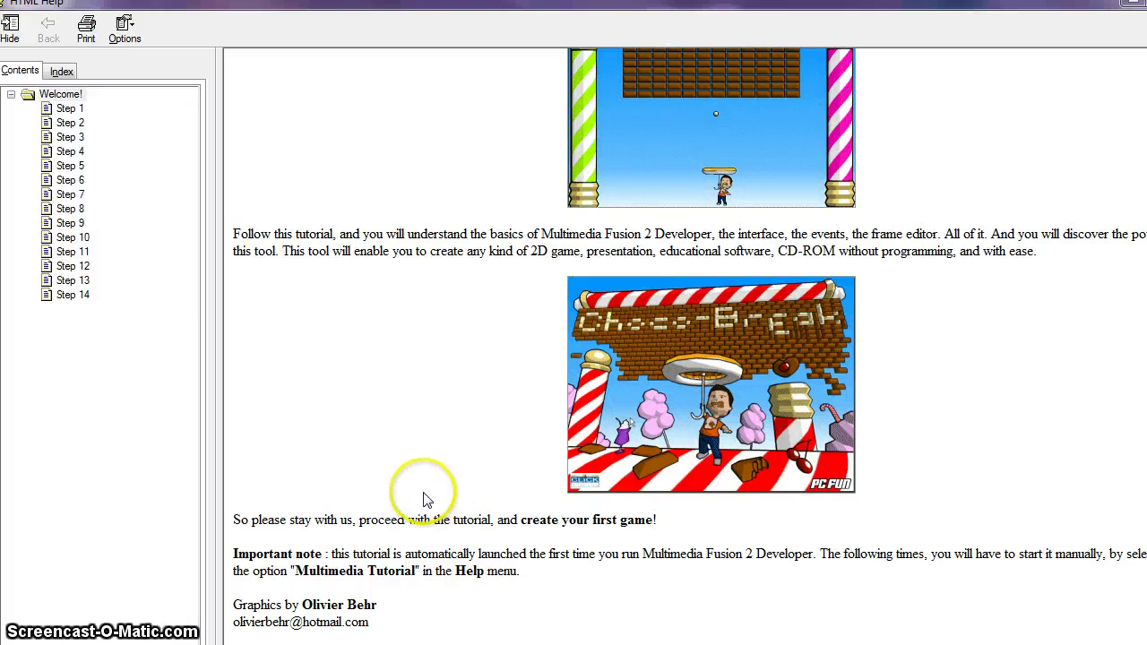
{"action": "scroll", "coordinate": [422, 505], "scroll_direction": "up", "scroll_amount": 5}
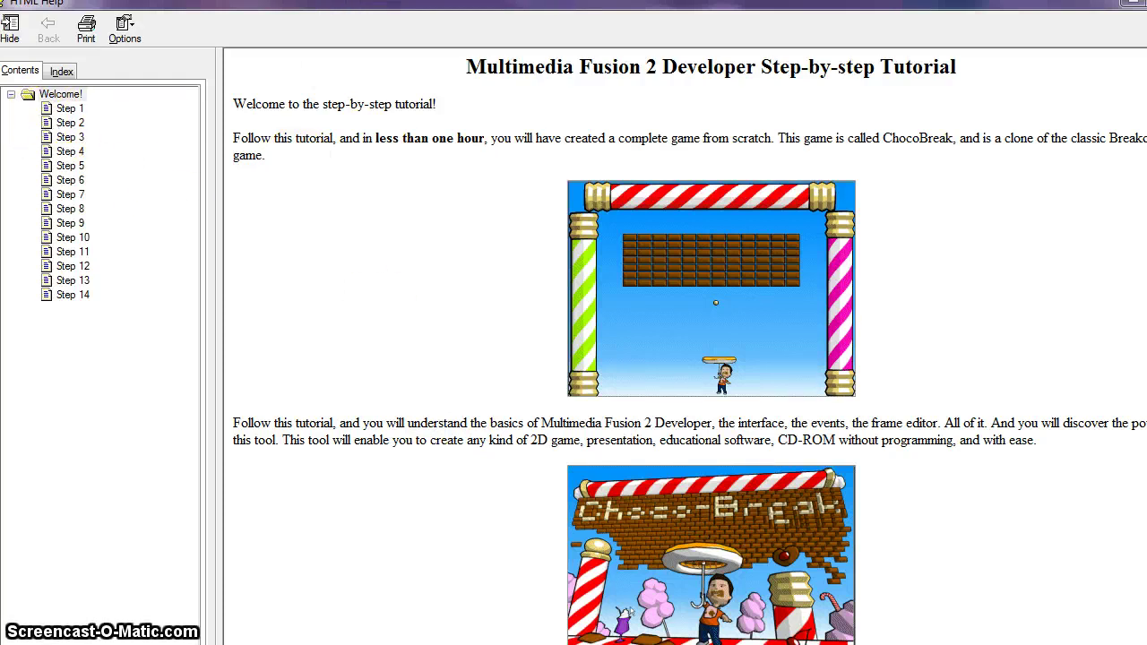
{"action": "key", "text": "alt+Tab"}
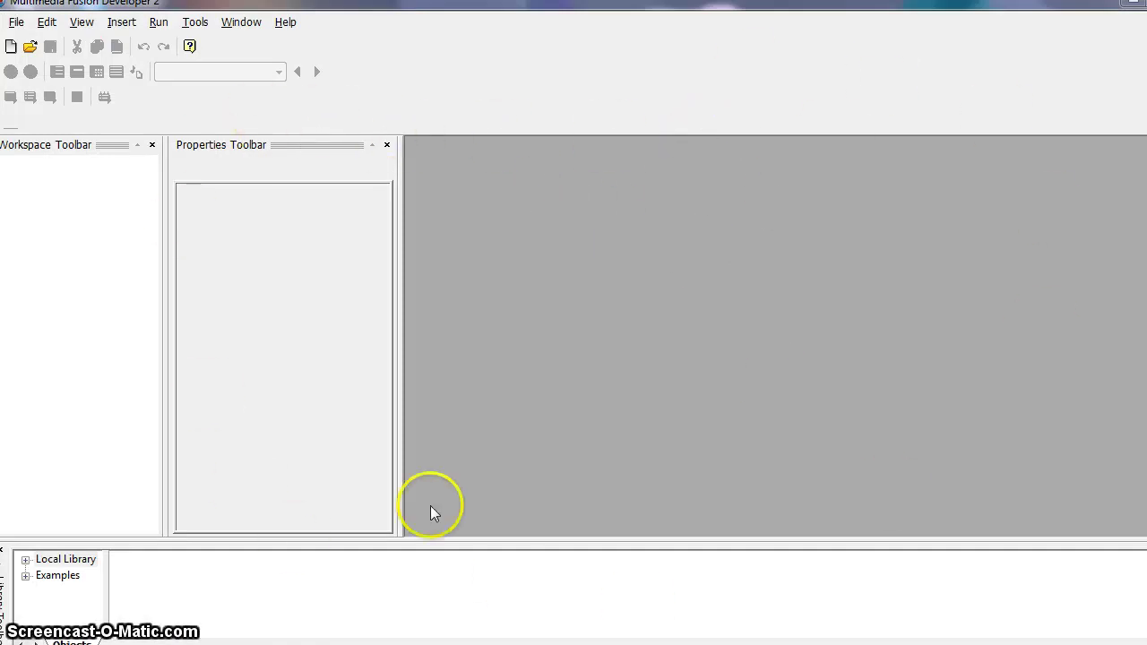
Close the Workspace panel, then restore it from View > Toolbars > Workspace.
{"action": "left_click", "coordinate": [153, 145]}
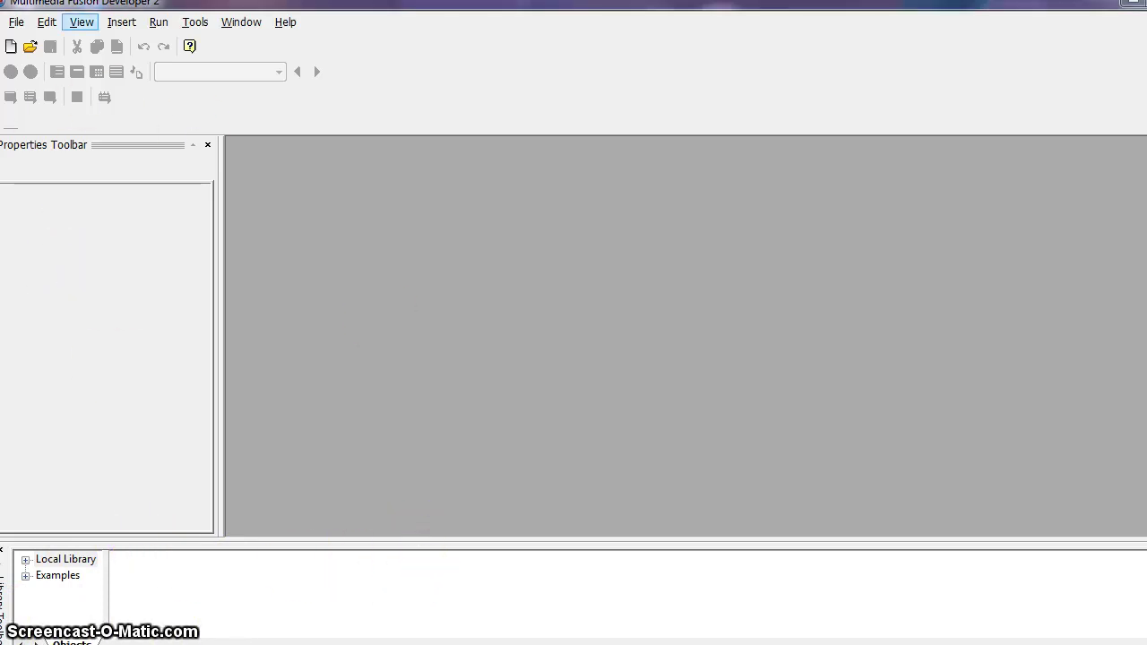
{"action": "left_click", "coordinate": [77, 25]}
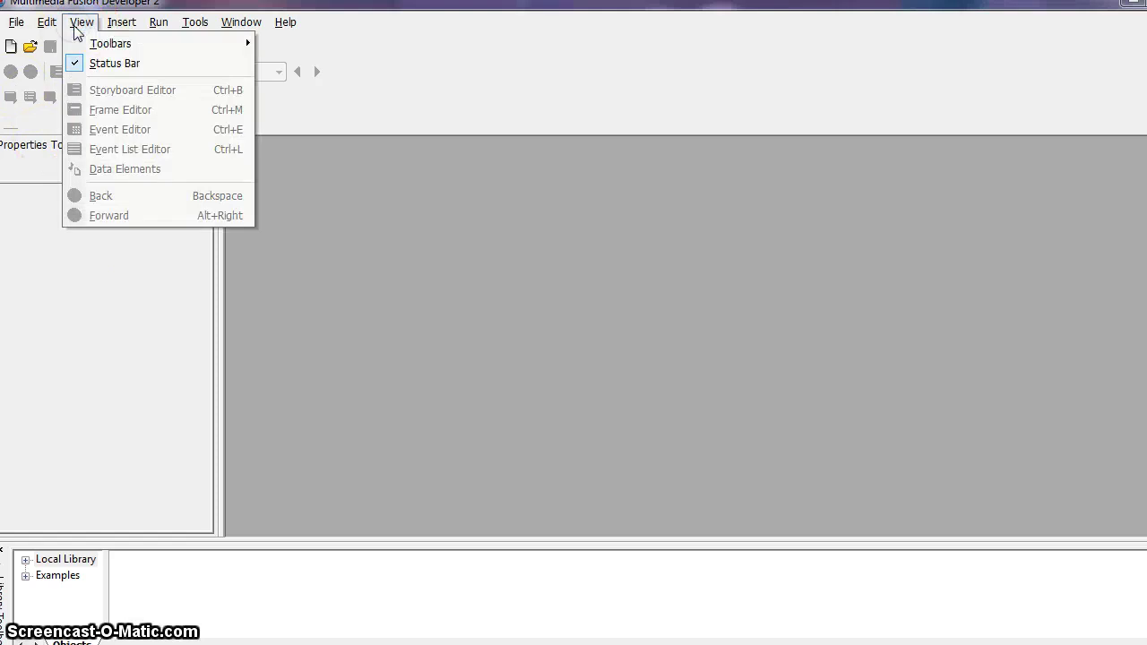
{"action": "mouse_move", "coordinate": [184, 46]}
{"action": "left_click", "coordinate": [305, 64]}
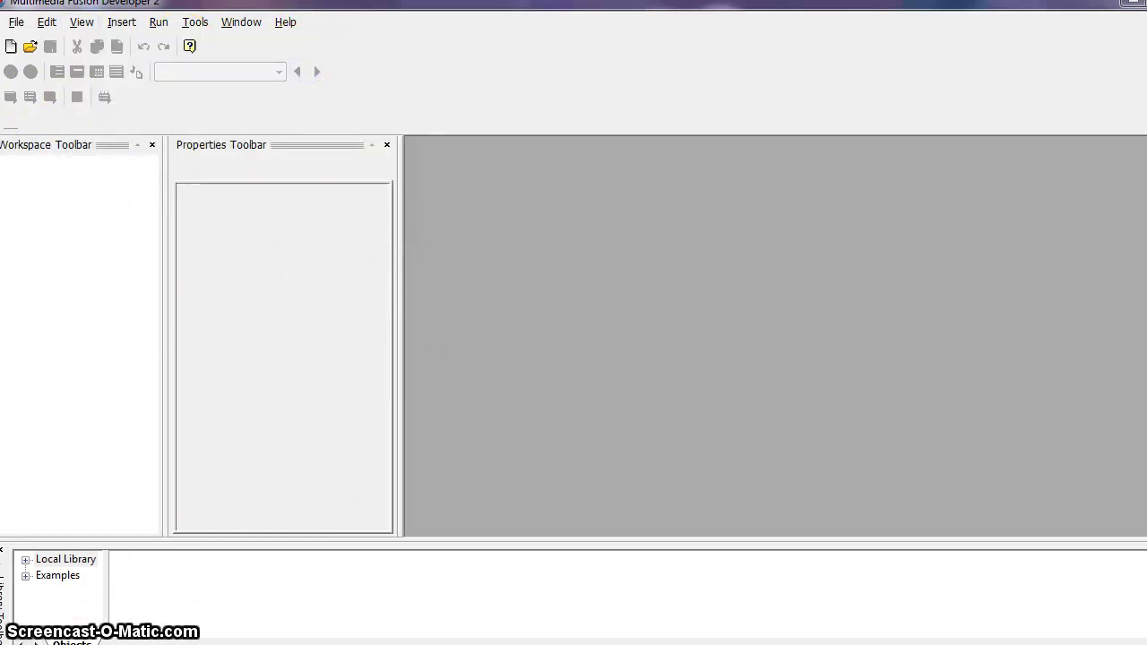
Dismiss the View toolbar list unchanged and close the Workspace panel again.
{"action": "left_click", "coordinate": [74, 21]}
{"action": "left_click", "coordinate": [154, 43]}
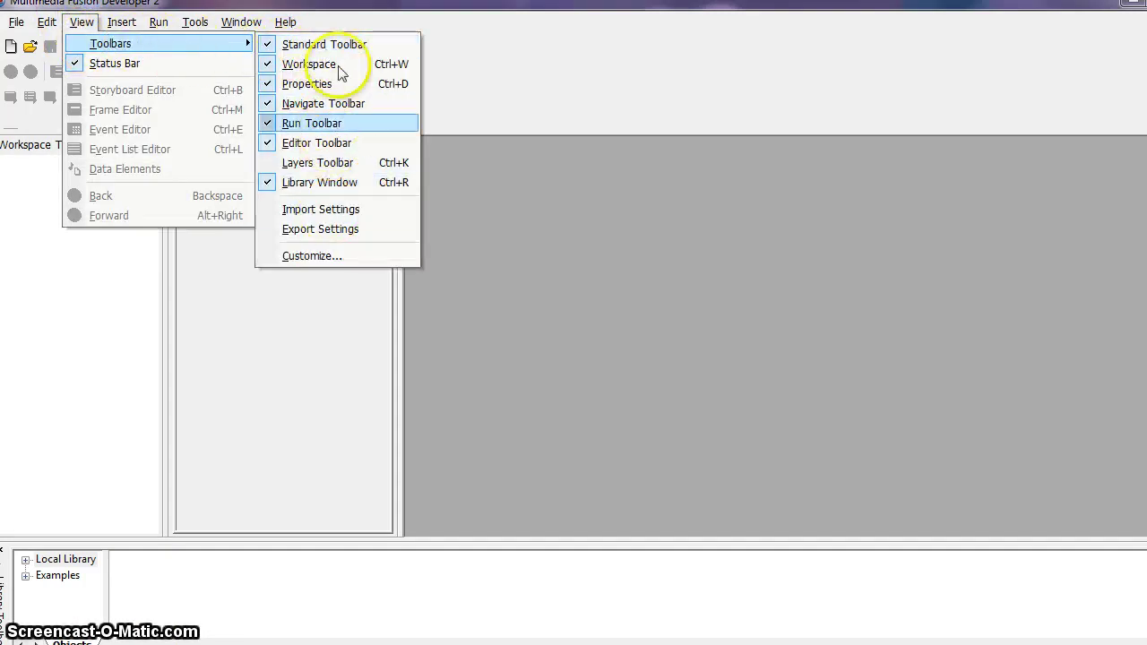
{"action": "left_click", "coordinate": [38, 267]}
{"action": "left_click", "coordinate": [151, 144]}
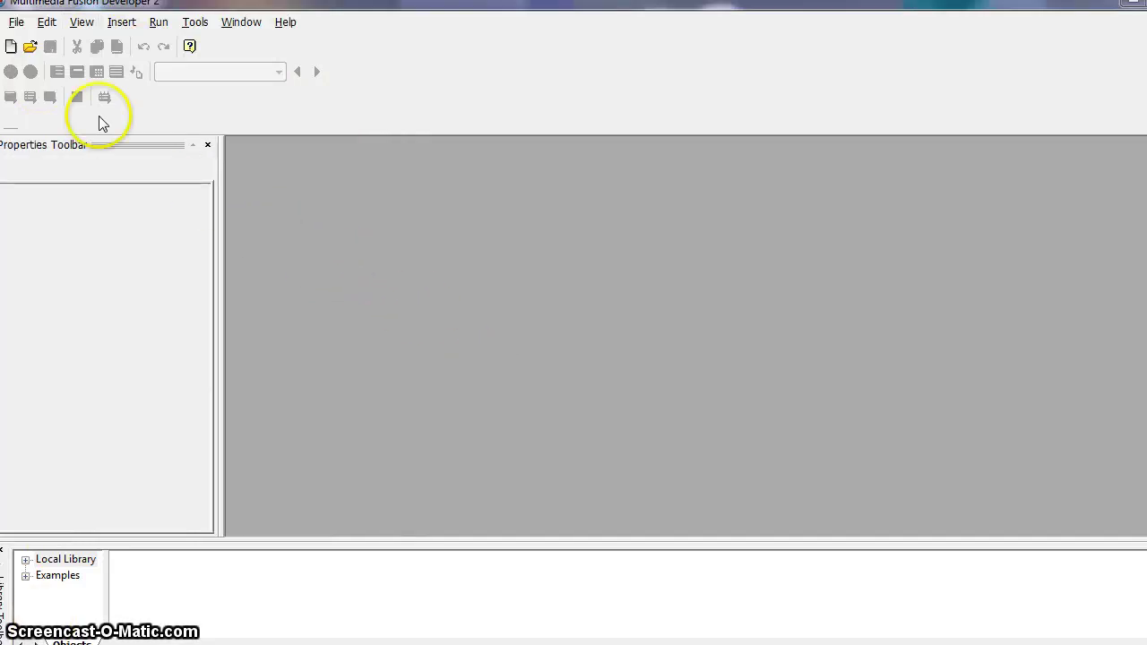
Create the new Application 1 and maximize its storyboard showing the 640 by 480 Frame 1.
{"action": "left_click", "coordinate": [11, 46]}
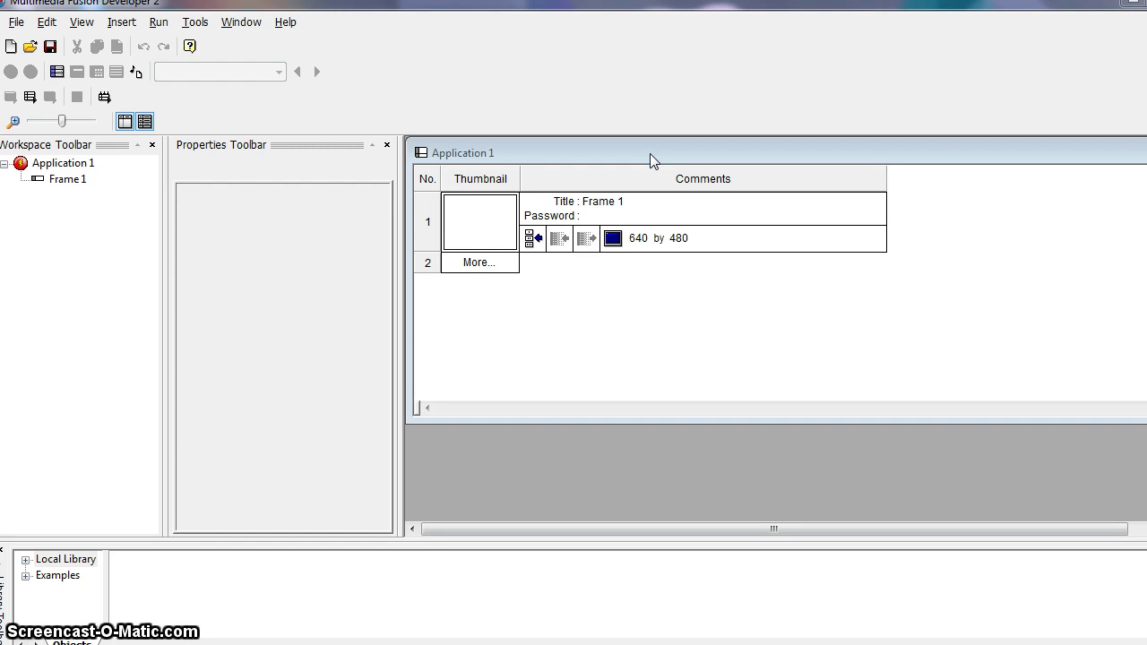
{"action": "double_click", "coordinate": [650, 153]}
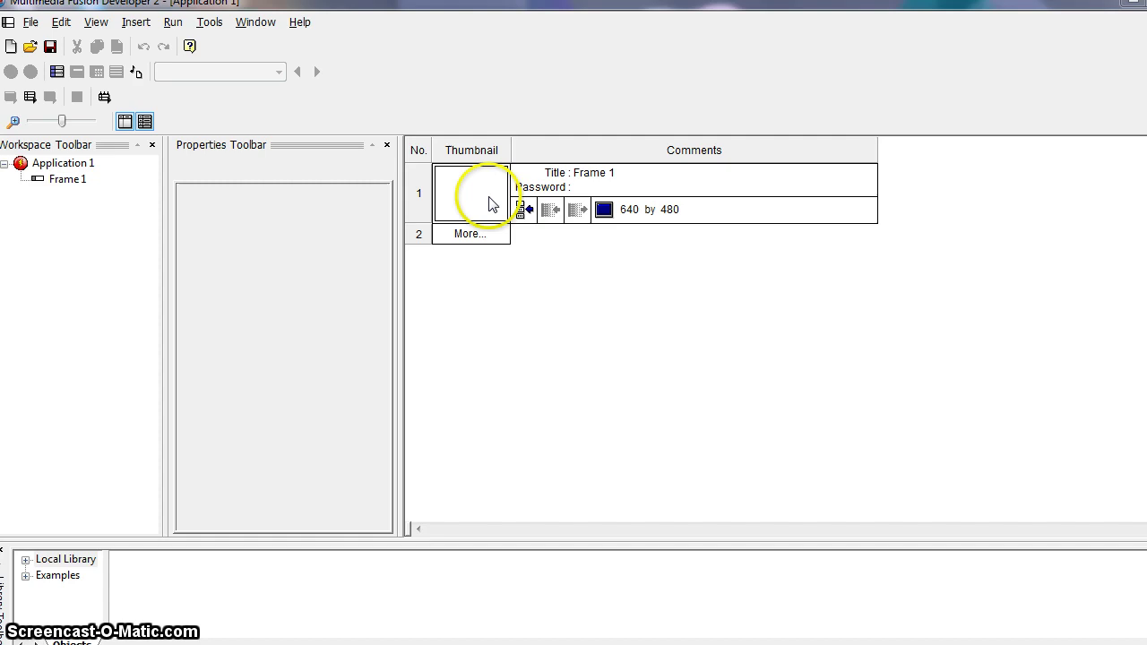
Open Frame 1 from the storyboard in the Frame Editor as a blank canvas.
{"action": "double_click", "coordinate": [417, 207]}
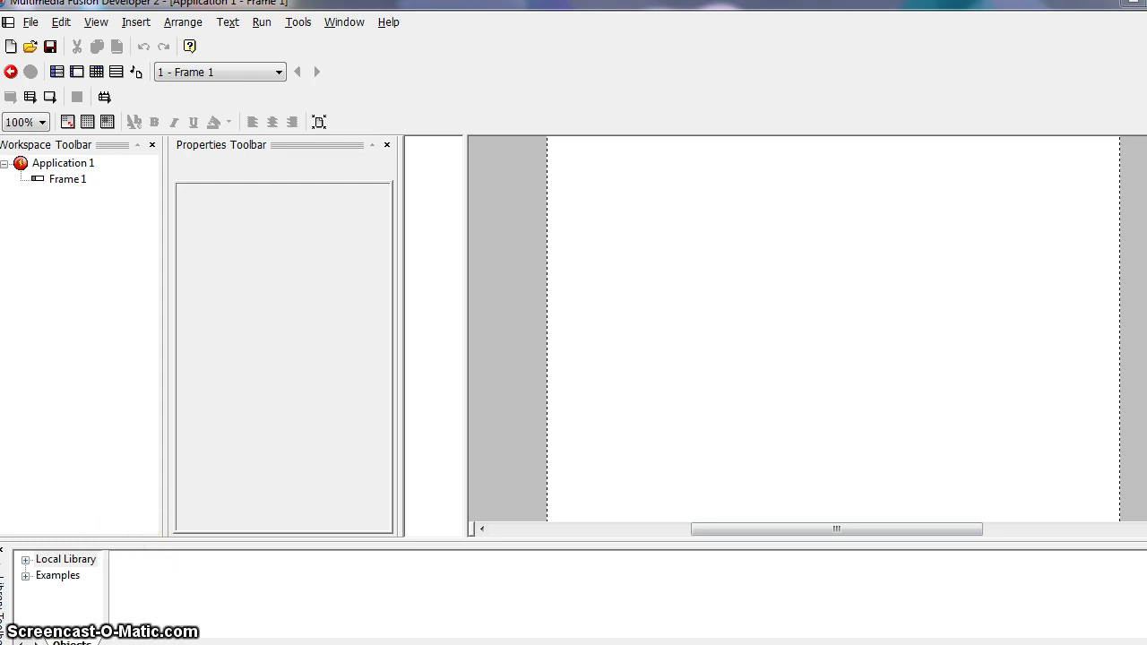
Expand the Local Library categories and enlarge the Library Toolbar.
{"action": "left_click", "coordinate": [72, 558]}
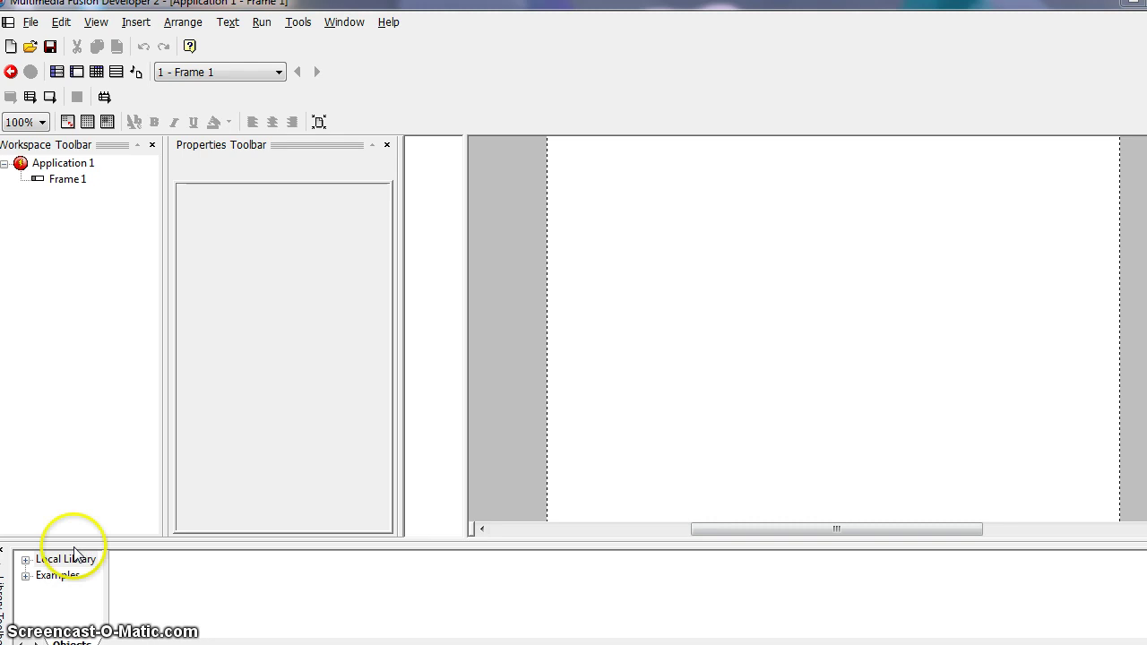
{"action": "left_click", "coordinate": [26, 562]}
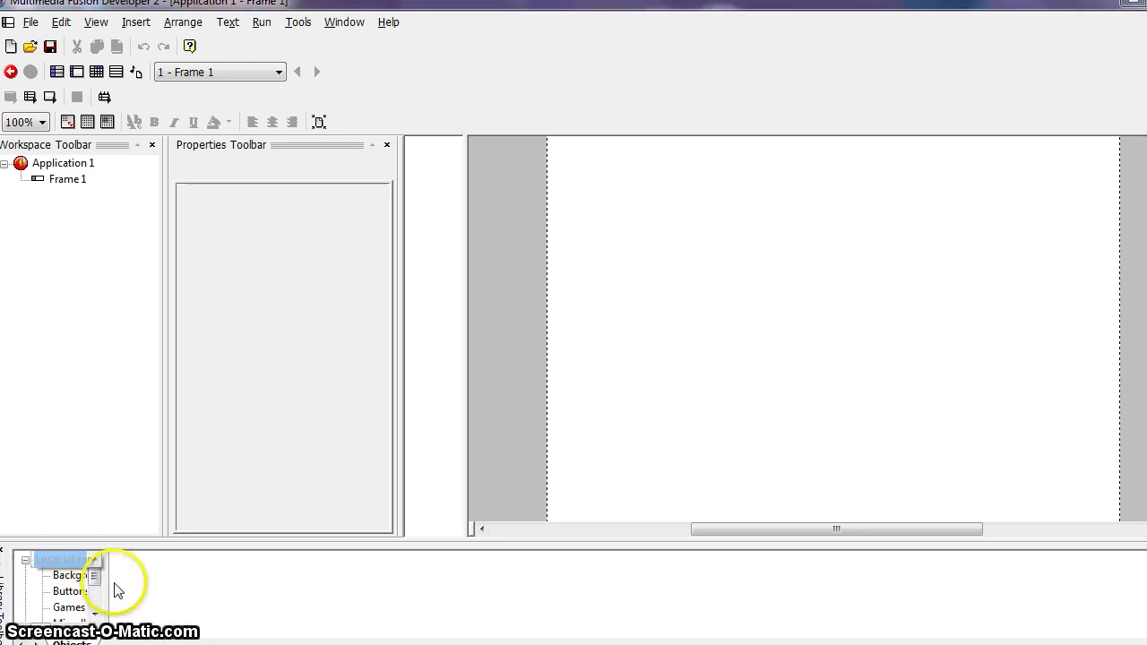
{"action": "mouse_move", "coordinate": [115, 588]}
{"action": "left_mouse_down"}
{"action": "mouse_move", "coordinate": [106, 583]}
{"action": "mouse_move", "coordinate": [154, 581]}
{"action": "left_mouse_up"}
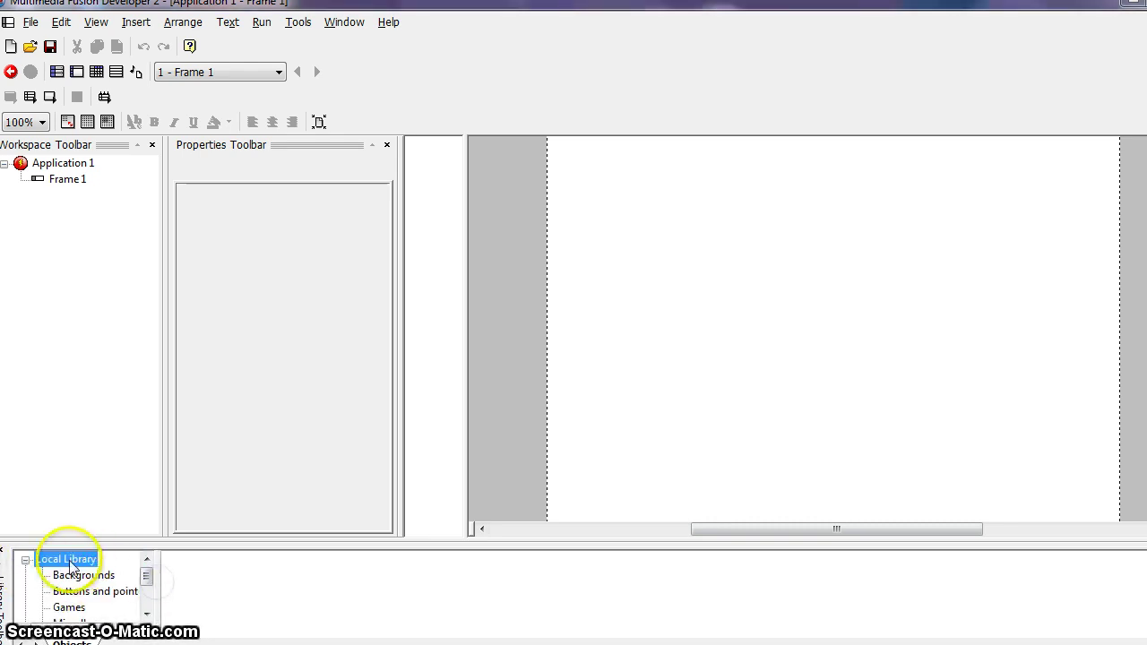
{"action": "mouse_move", "coordinate": [84, 544]}
{"action": "left_mouse_down"}
{"action": "mouse_move", "coordinate": [95, 526]}
{"action": "mouse_move", "coordinate": [76, 487]}
{"action": "left_mouse_up"}
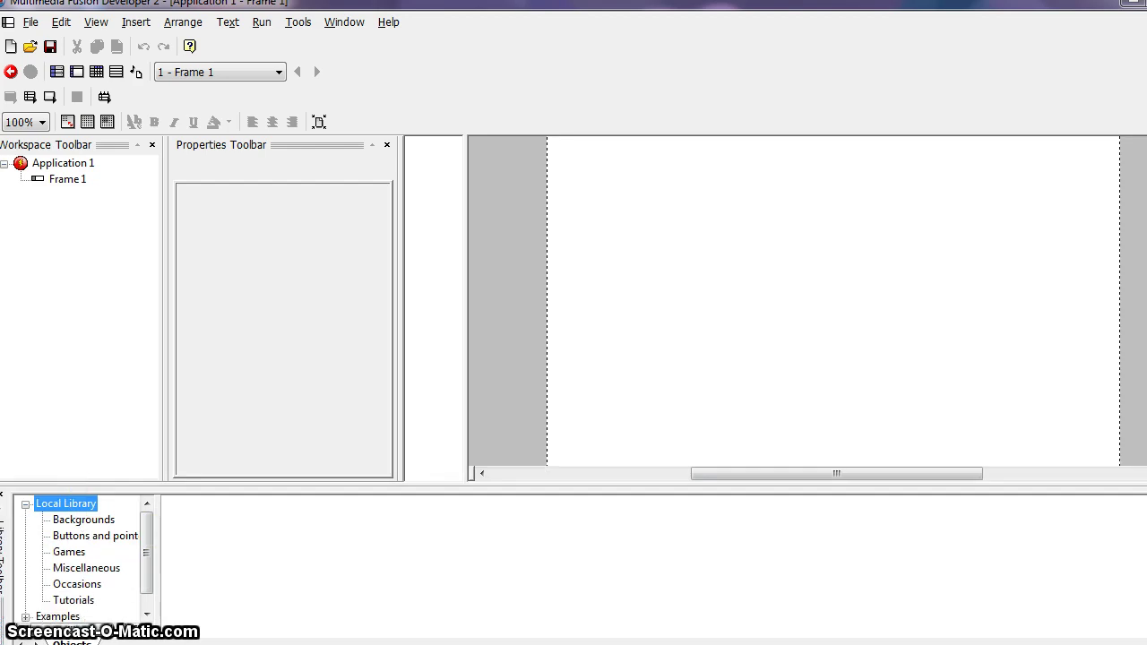
Open the ChocoBreak Tutorial collection from the Tutorials library category.
{"action": "left_click", "coordinate": [81, 602]}
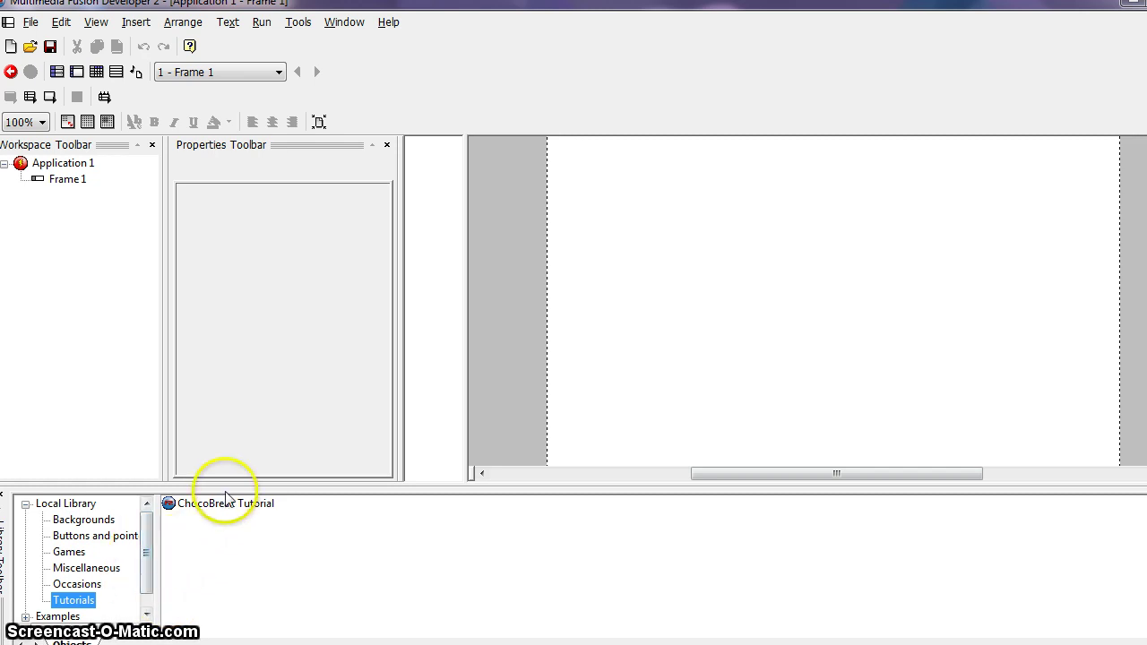
{"action": "left_click", "coordinate": [225, 504]}
{"action": "double_click", "coordinate": [226, 505]}
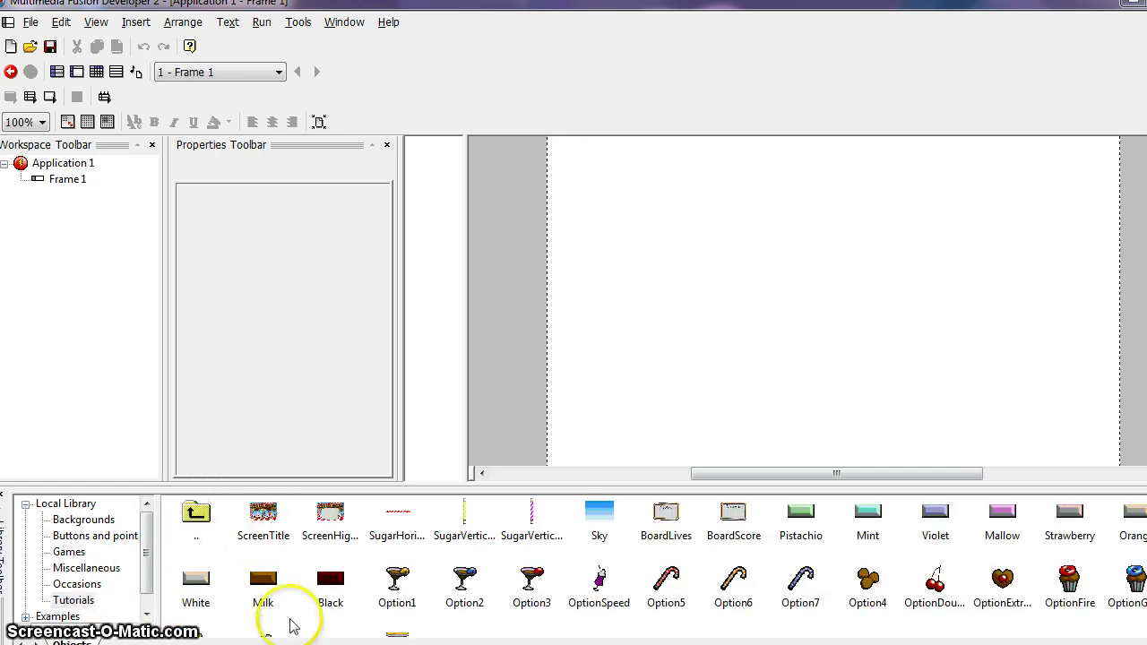
Place the green SugarVertical1 pillar along the frame's left edge, spanning top to bottom.
{"action": "left_click", "coordinate": [461, 512]}
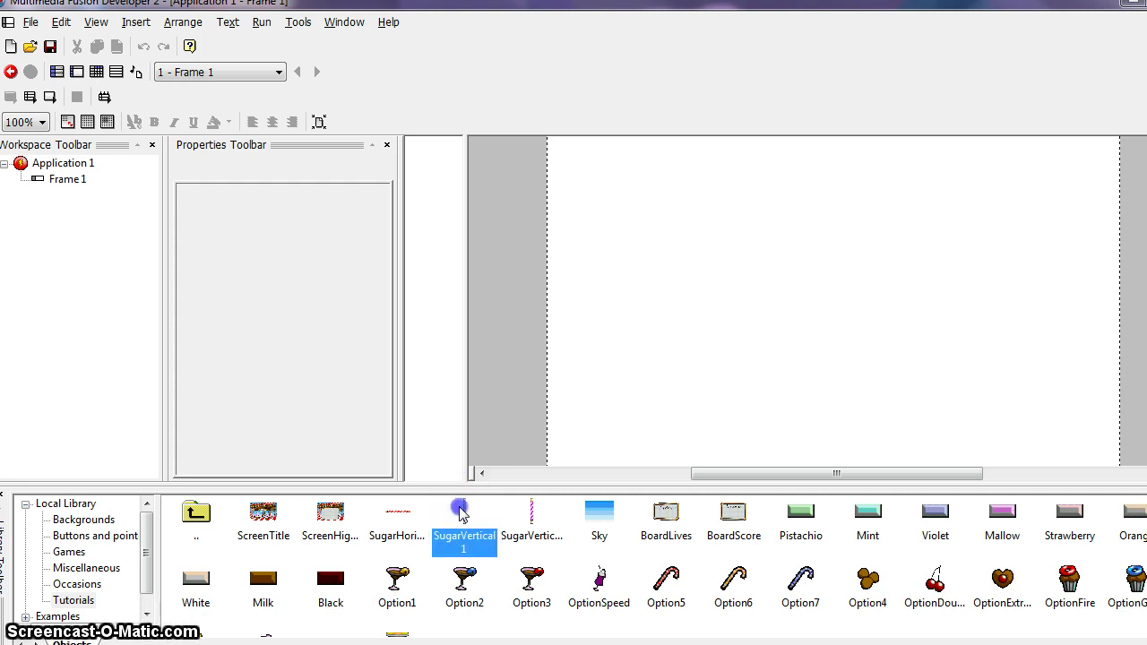
{"action": "left_click_drag", "start_coordinate": [460, 509], "coordinate": [627, 286]}
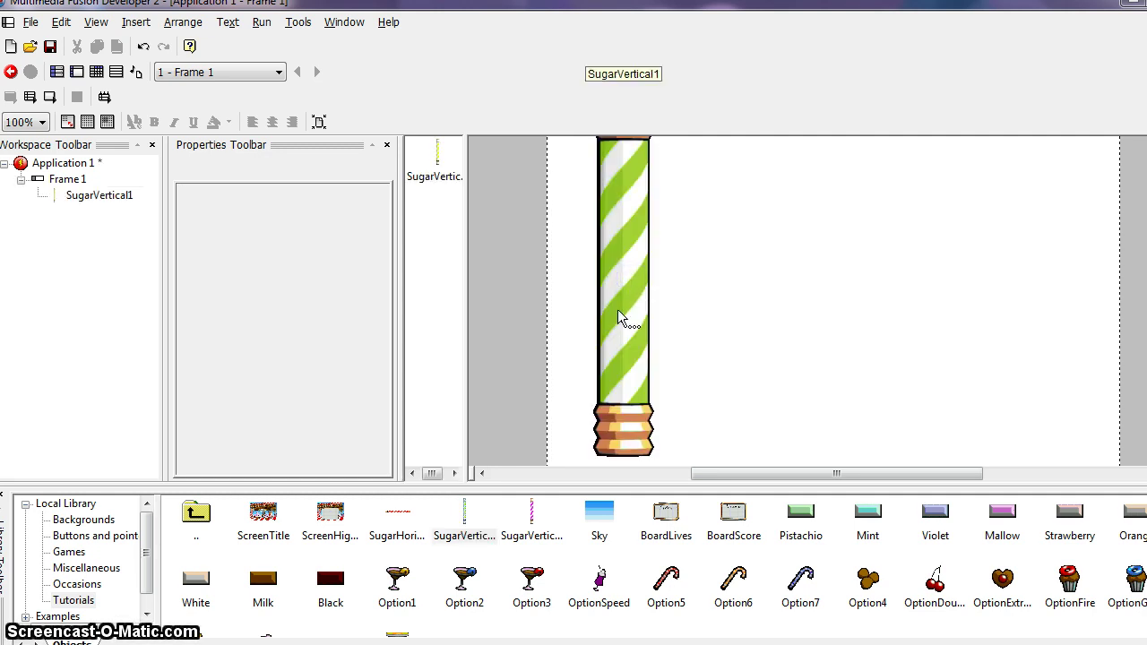
{"action": "mouse_move", "coordinate": [646, 359]}
{"action": "left_mouse_down"}
{"action": "mouse_move", "coordinate": [704, 310]}
{"action": "mouse_move", "coordinate": [736, 322]}
{"action": "left_mouse_up"}
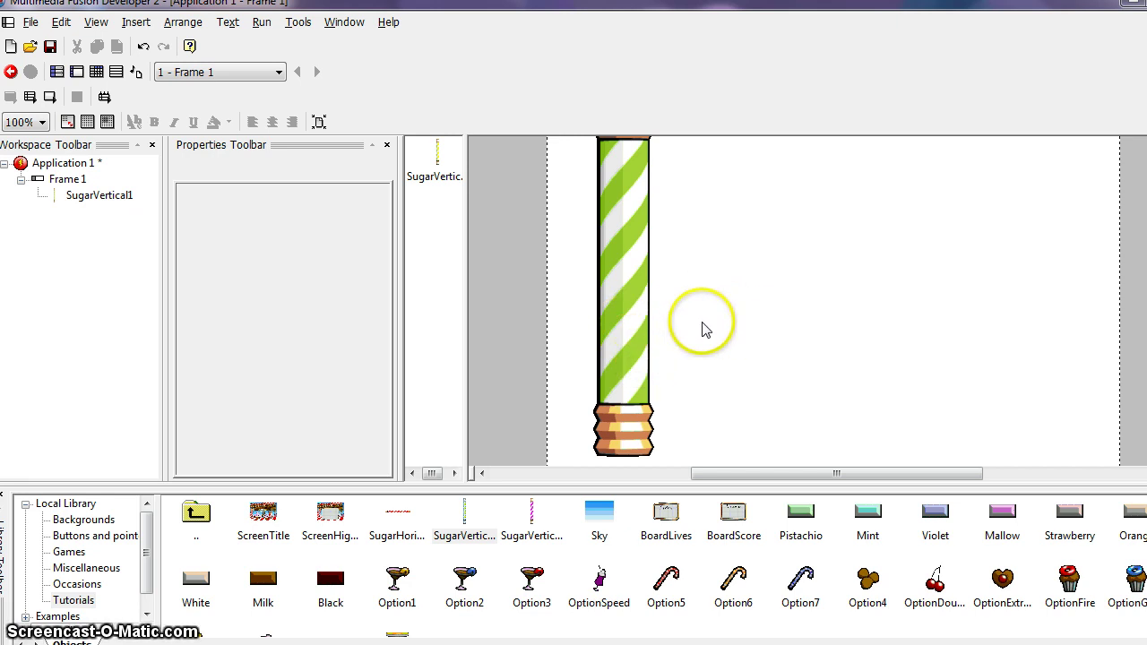
{"action": "left_click", "coordinate": [609, 256]}
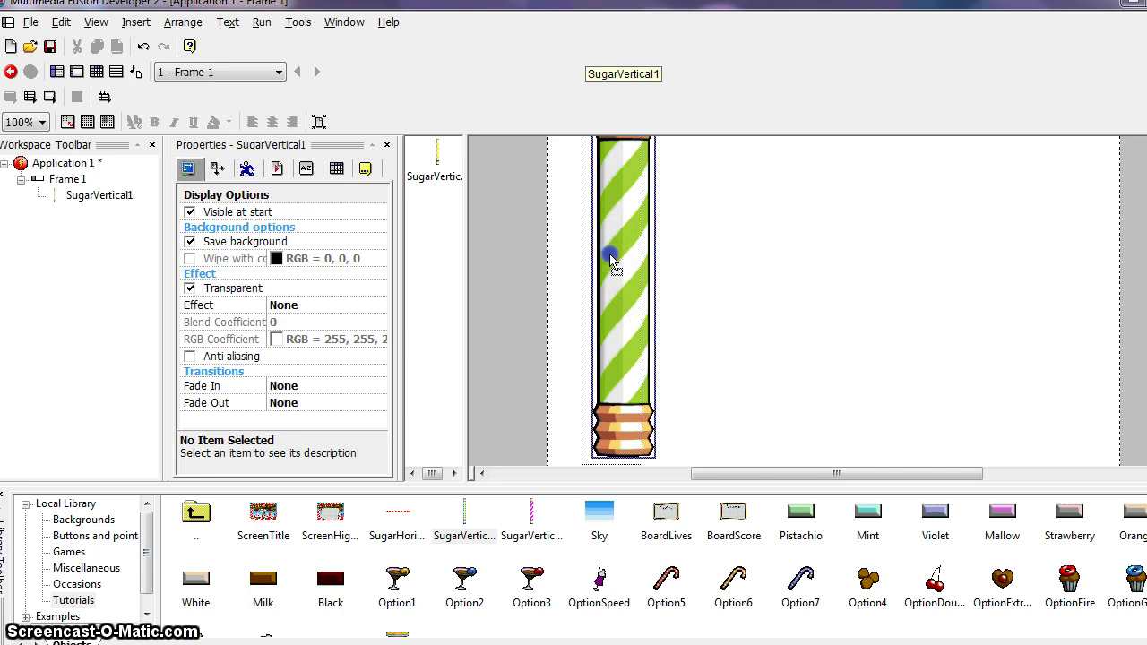
{"action": "left_click_drag", "start_coordinate": [578, 269], "coordinate": [583, 269]}
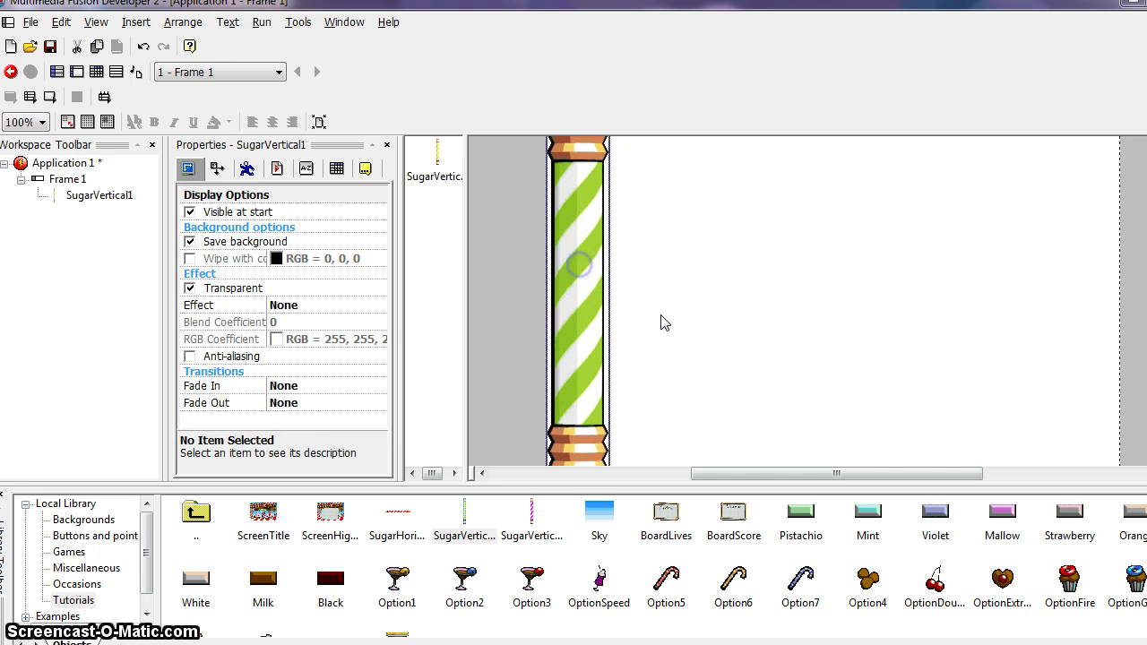
{"action": "scroll", "coordinate": [748, 328], "scroll_direction": "up", "scroll_amount": 3}
{"action": "left_click", "coordinate": [577, 328]}
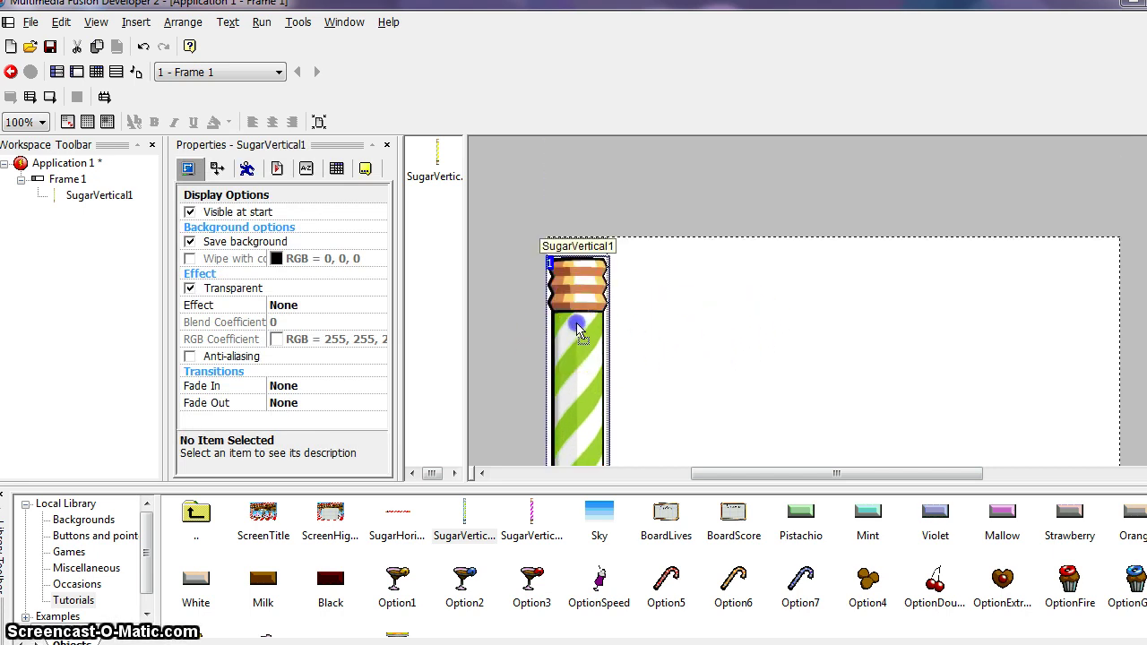
{"action": "left_click_drag", "start_coordinate": [578, 332], "coordinate": [580, 312]}
{"action": "scroll", "coordinate": [538, 231], "scroll_direction": "down", "scroll_amount": 1}
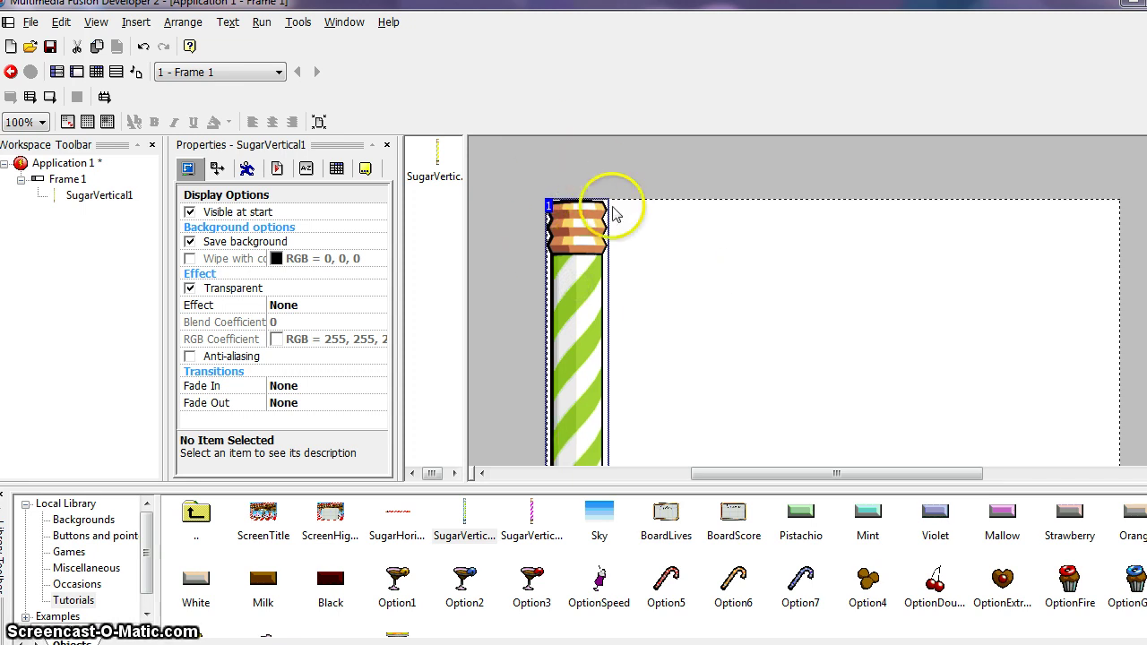
{"action": "scroll", "coordinate": [592, 251], "scroll_direction": "down", "scroll_amount": 5}
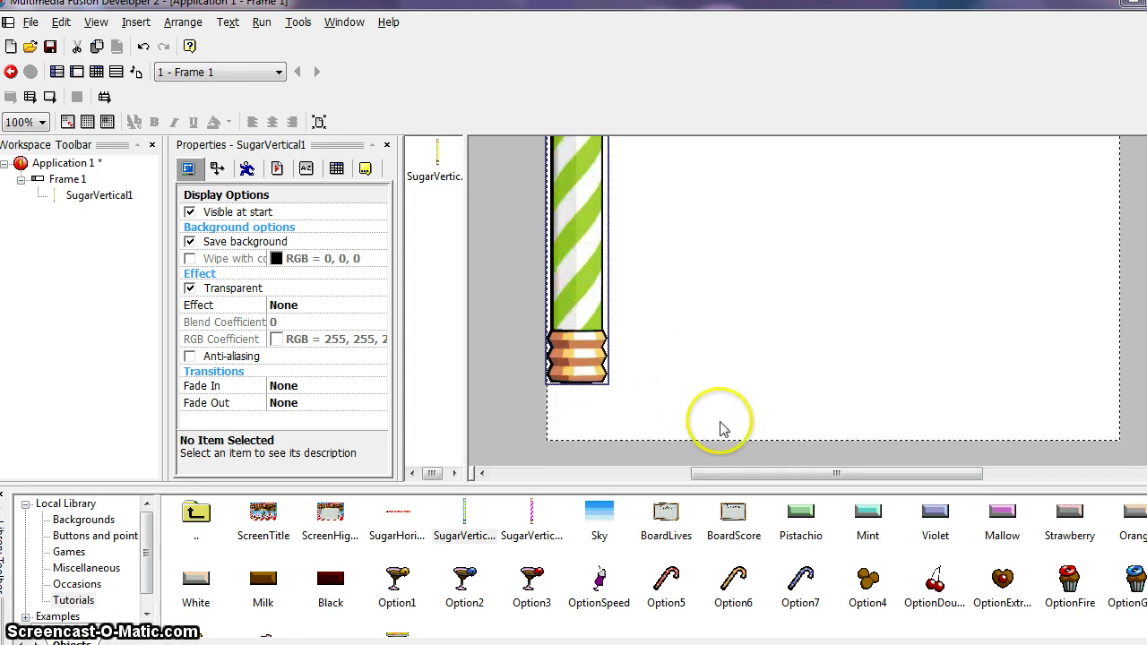
{"action": "left_click_drag", "start_coordinate": [576, 290], "coordinate": [575, 305]}
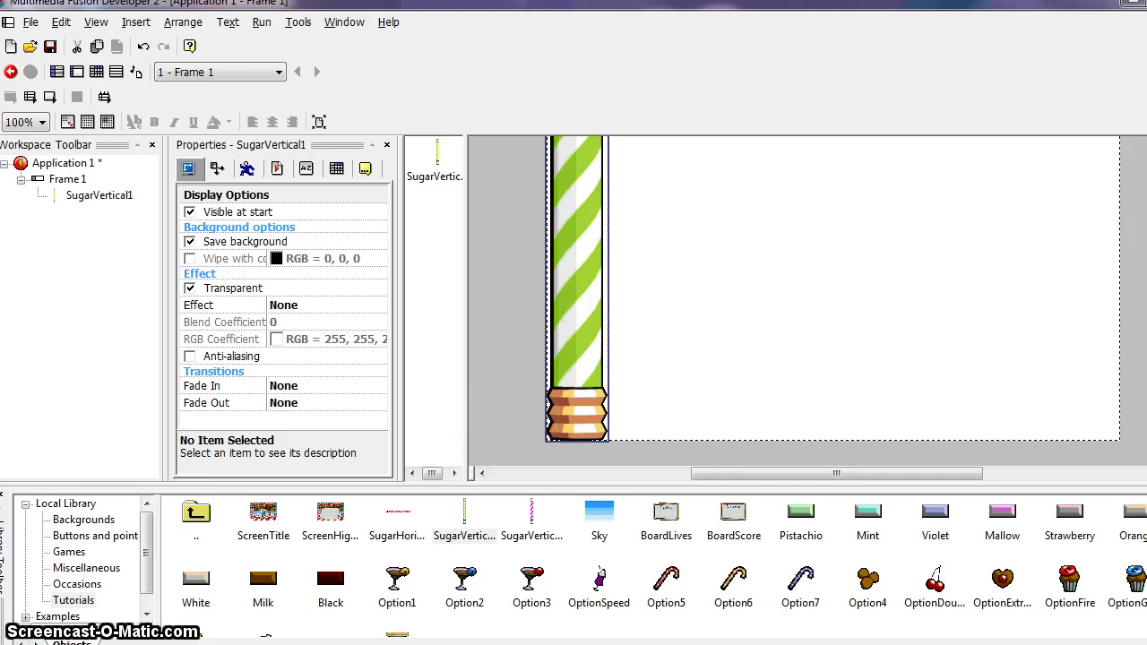
Add the red SugarHorizontal bar and align it with the frame's top edge.
{"action": "left_click", "coordinate": [394, 522]}
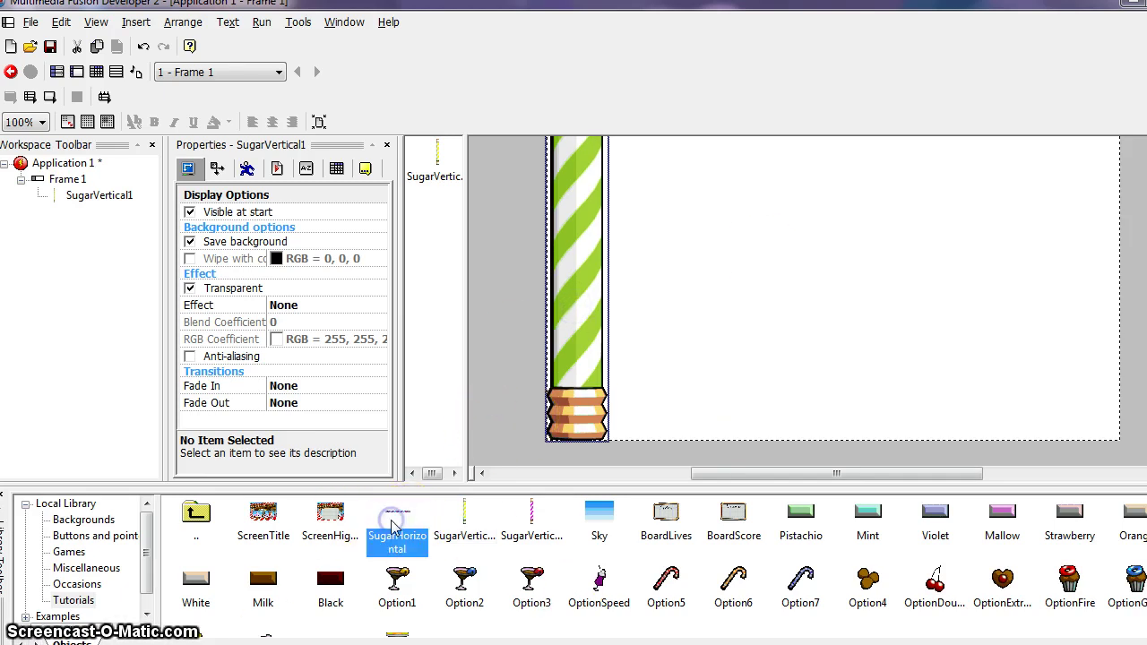
{"action": "left_click_drag", "start_coordinate": [399, 520], "coordinate": [842, 273]}
{"action": "scroll", "coordinate": [845, 323], "scroll_direction": "up", "scroll_amount": 2}
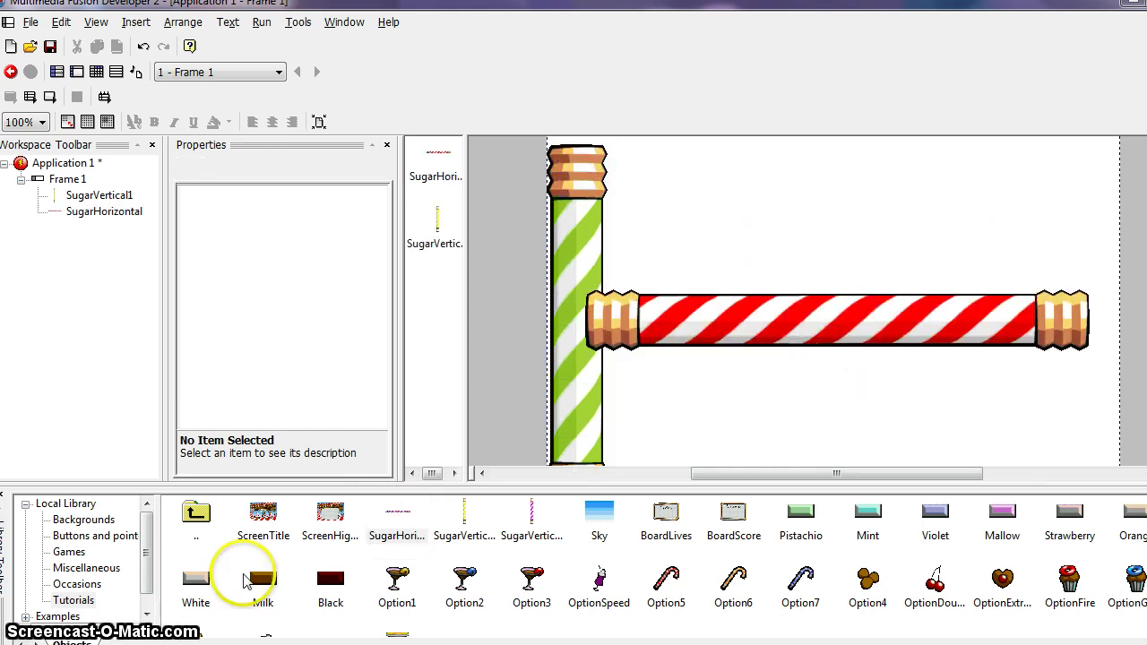
{"action": "scroll", "coordinate": [775, 428], "scroll_direction": "up", "scroll_amount": 2}
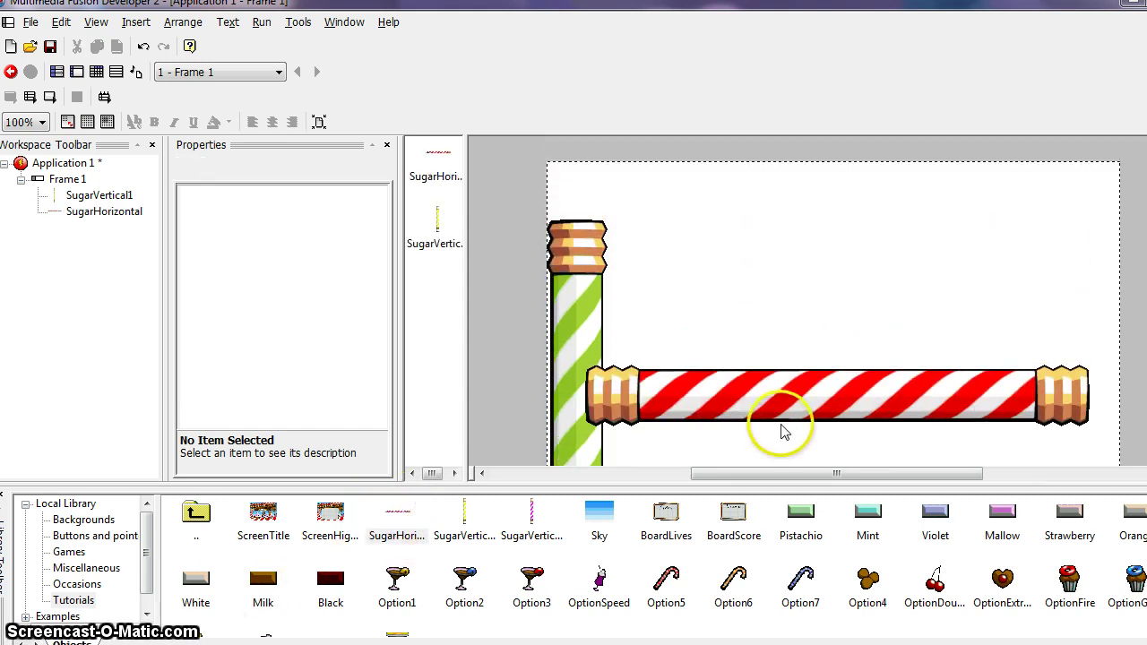
{"action": "left_click", "coordinate": [794, 360]}
{"action": "left_click_drag", "start_coordinate": [793, 360], "coordinate": [776, 205]}
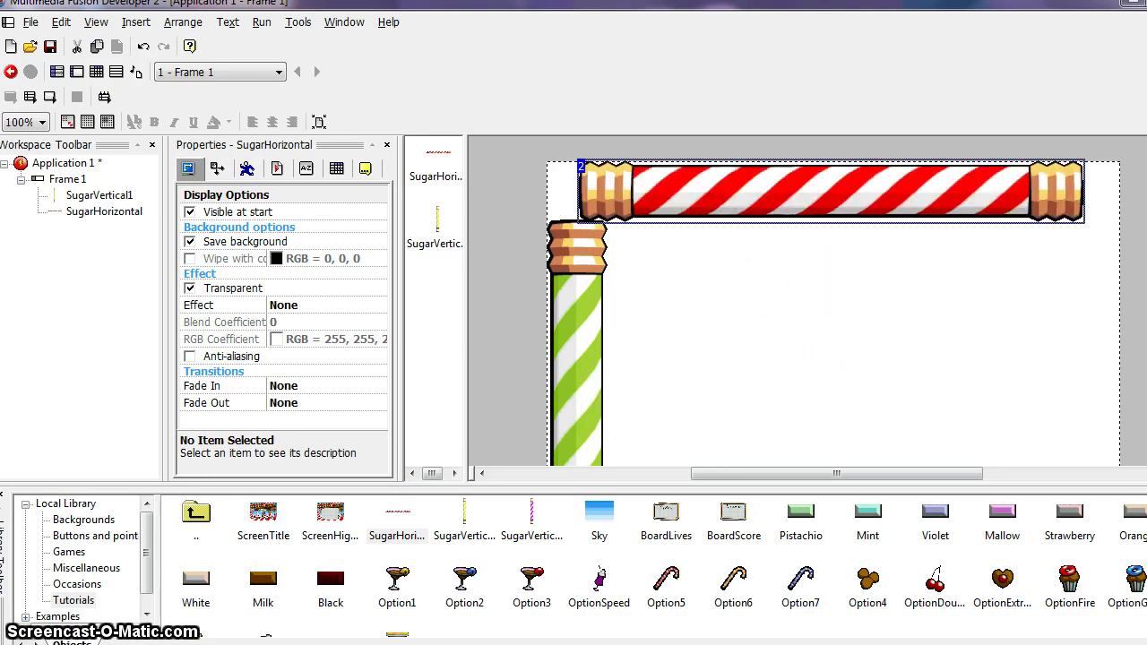
{"action": "left_click", "coordinate": [533, 517]}
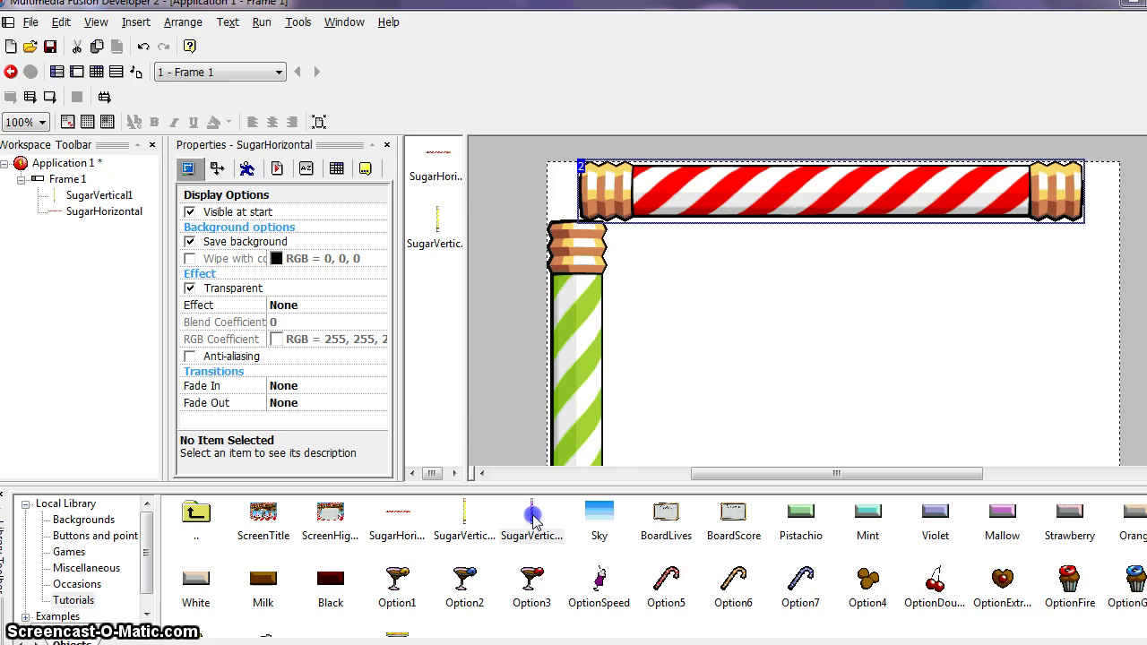
Set the magenta SugarVertical2 pillar along the frame's right edge and enlarge the editor area.
{"action": "left_click_drag", "start_coordinate": [532, 517], "coordinate": [792, 367]}
{"action": "scroll", "coordinate": [861, 305], "scroll_direction": "down", "scroll_amount": 1}
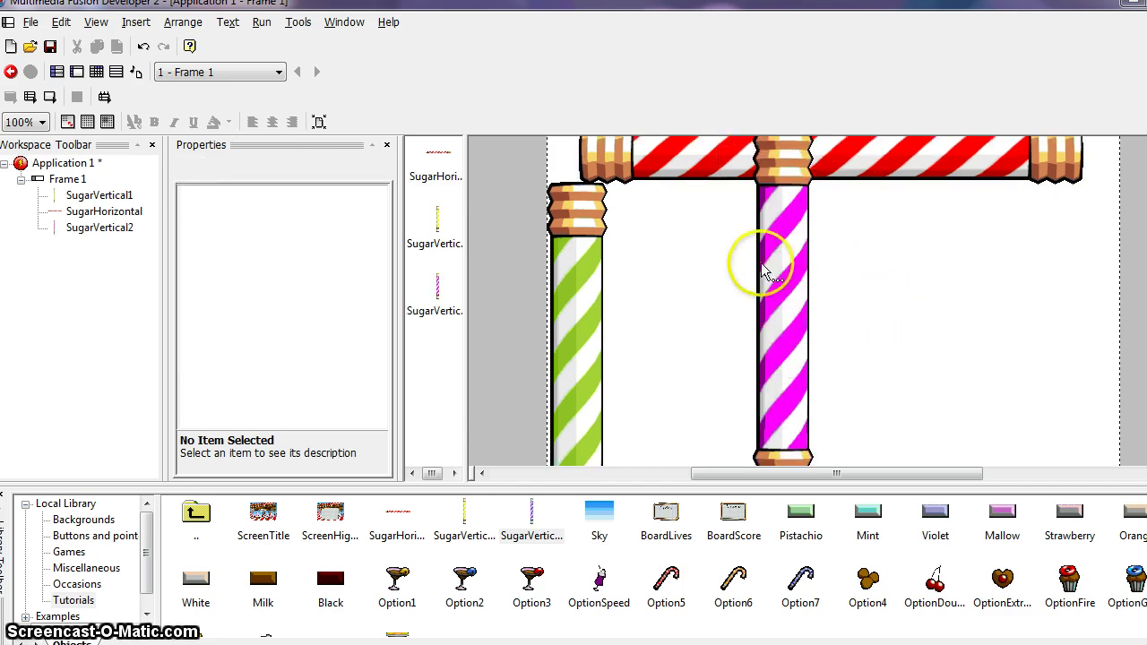
{"action": "left_click_drag", "start_coordinate": [764, 270], "coordinate": [1096, 327]}
{"action": "scroll", "coordinate": [953, 336], "scroll_direction": "down", "scroll_amount": 3}
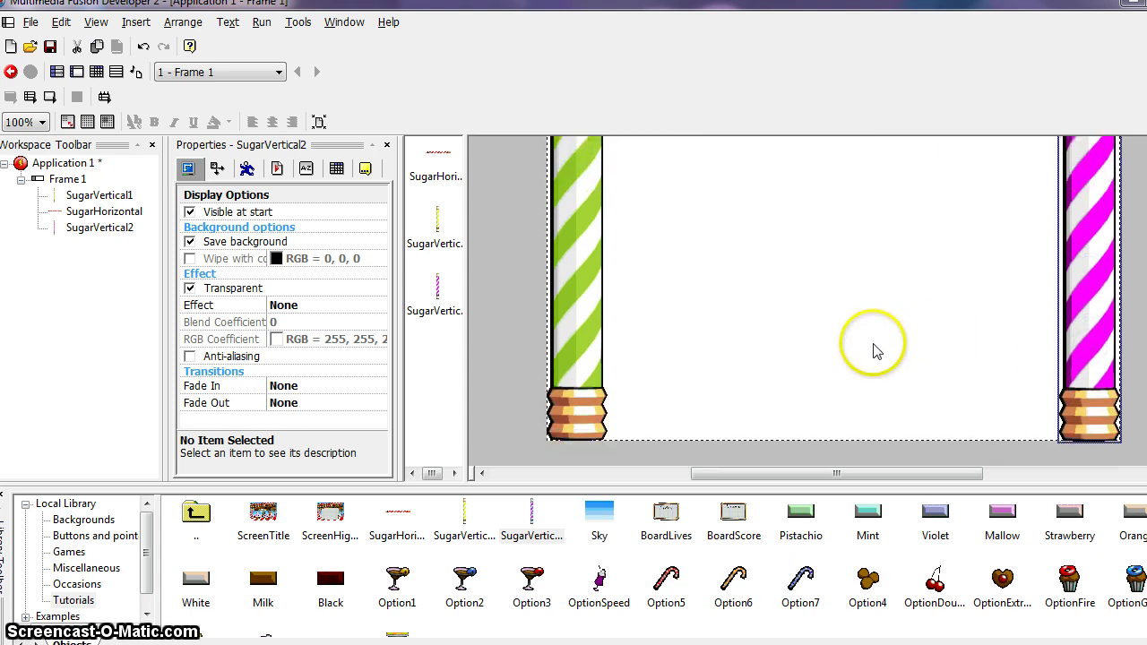
{"action": "scroll", "coordinate": [873, 351], "scroll_direction": "up", "scroll_amount": 5}
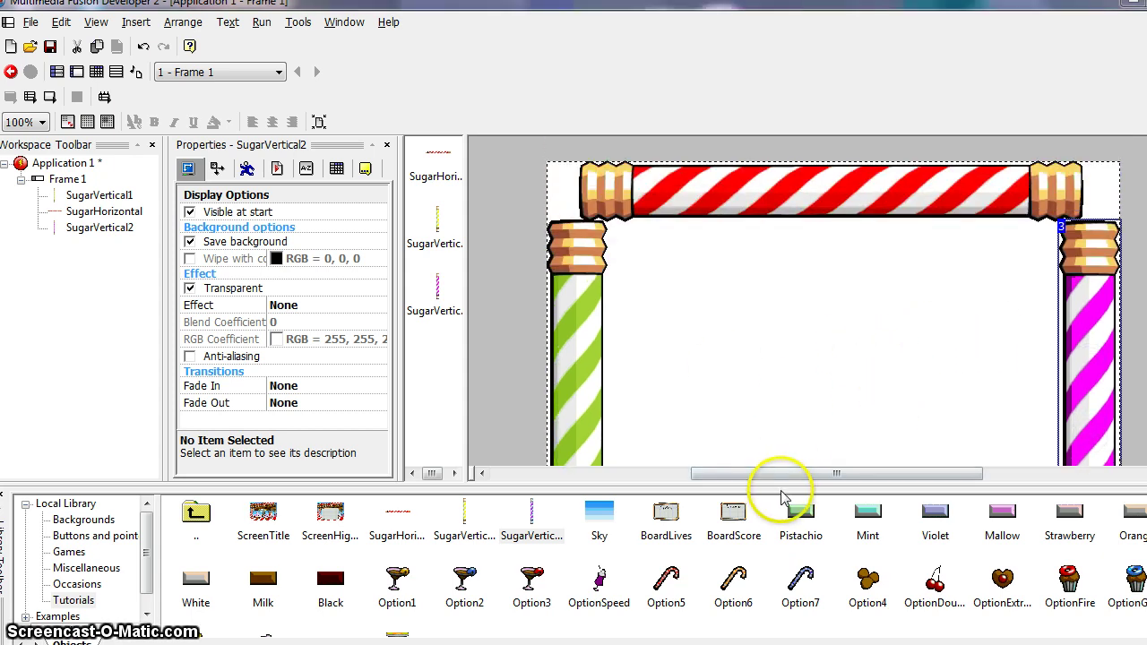
{"action": "left_click_drag", "start_coordinate": [780, 487], "coordinate": [778, 614]}
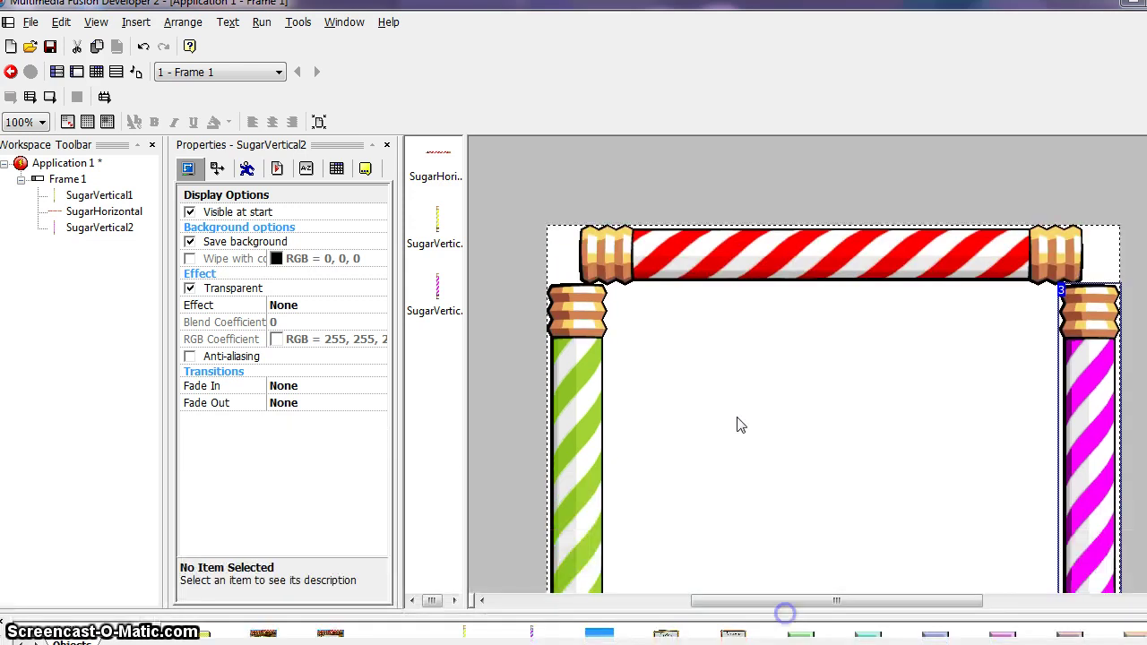
{"action": "scroll", "coordinate": [794, 349], "scroll_direction": "down", "scroll_amount": 2}
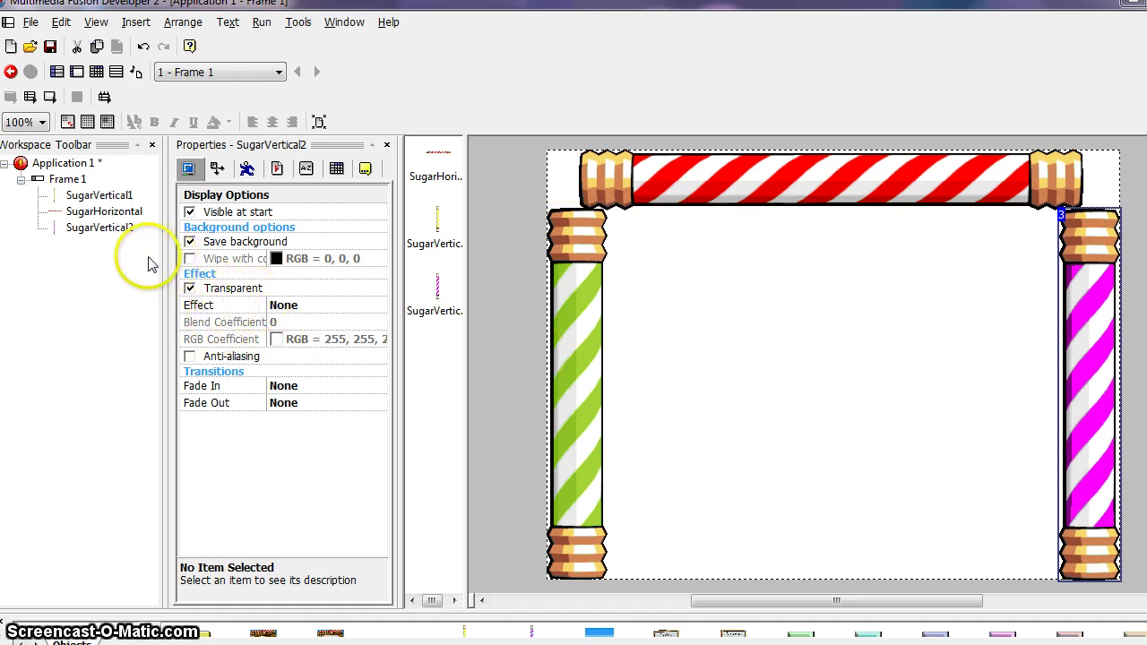
{"action": "left_click", "coordinate": [49, 99]}
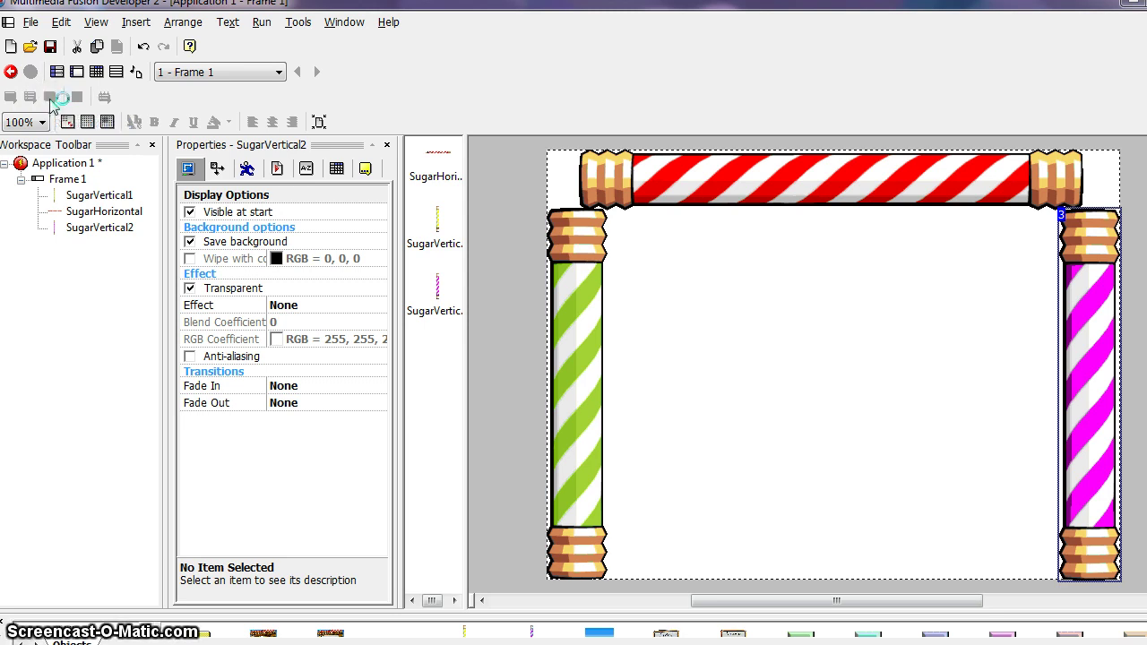
{"action": "left_click", "coordinate": [76, 162]}
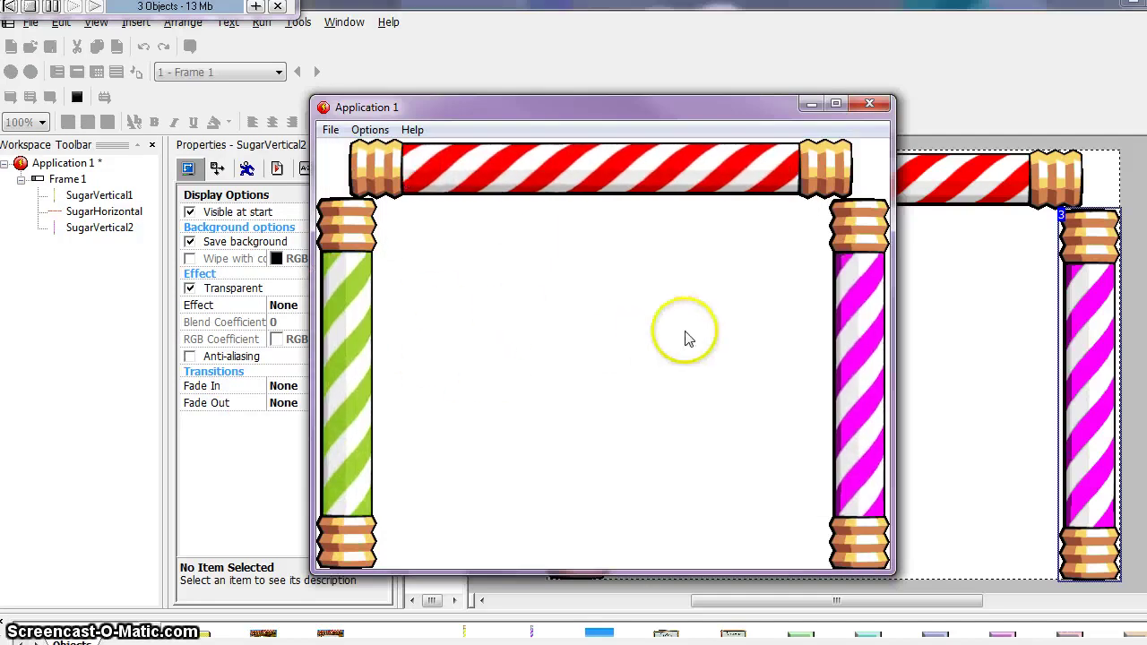
{"action": "left_click", "coordinate": [869, 106]}
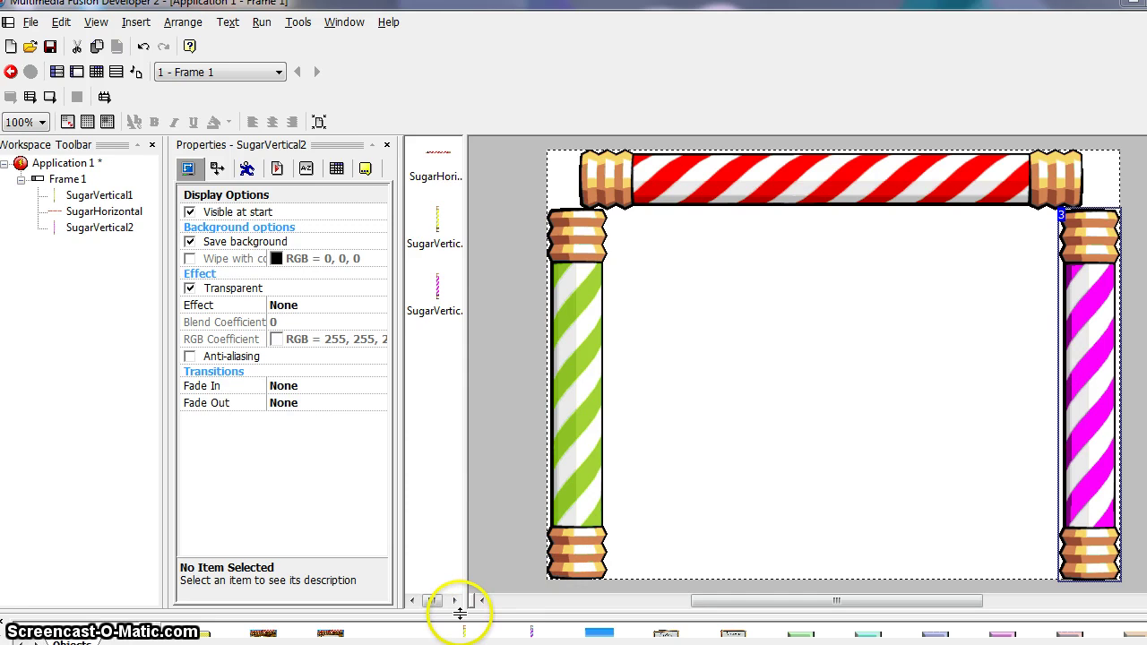
Drag BallGolden from the restored library into the centre of the candy frame.
{"action": "left_click_drag", "start_coordinate": [459, 615], "coordinate": [436, 502]}
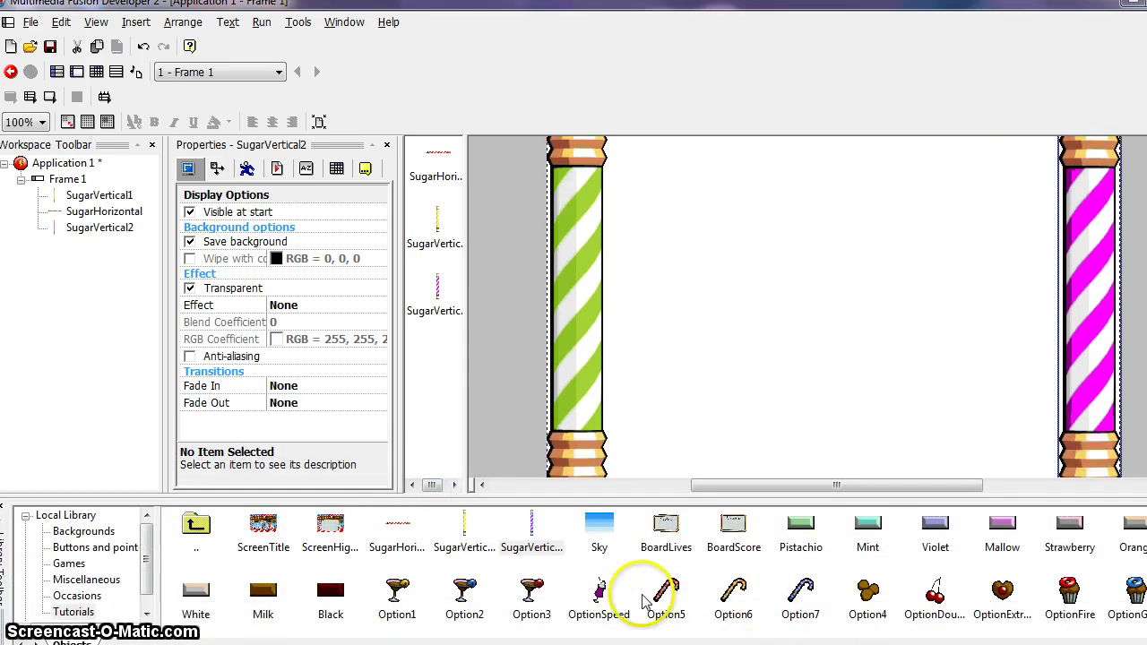
{"action": "scroll", "coordinate": [574, 578], "scroll_direction": "down", "scroll_amount": 1}
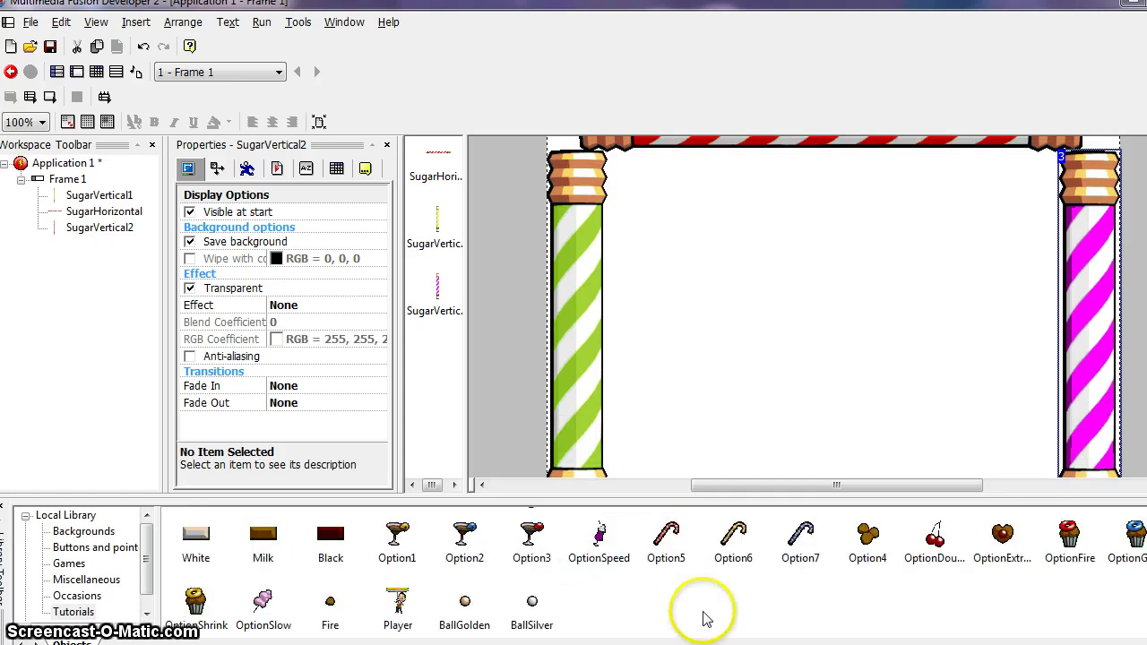
{"action": "left_click", "coordinate": [465, 613]}
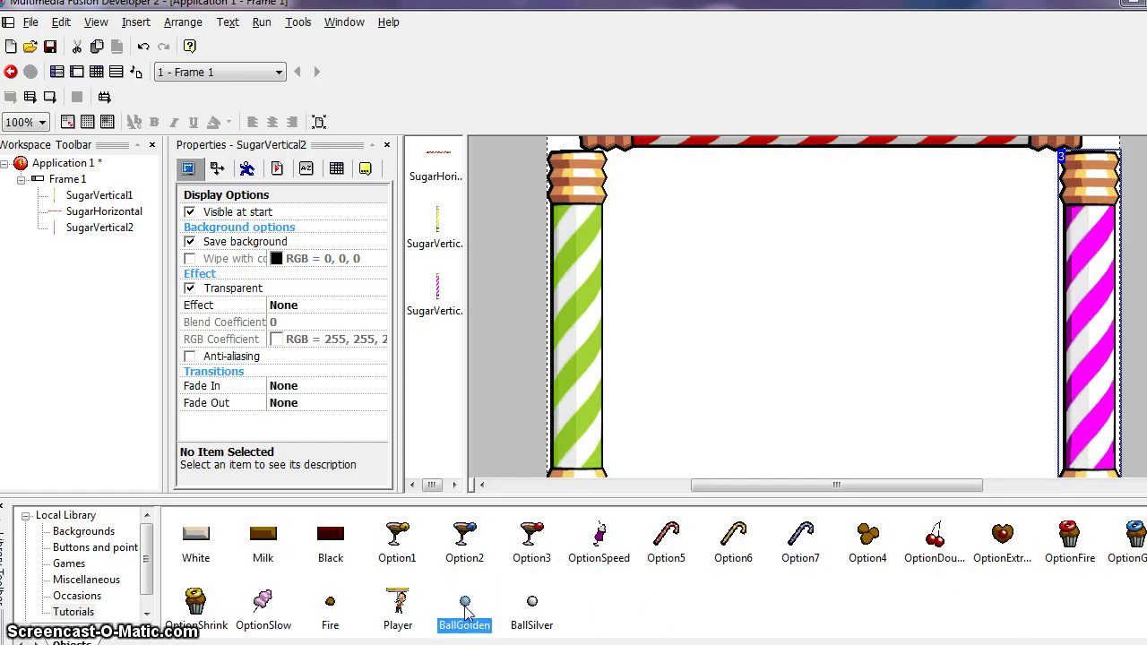
{"action": "left_click_drag", "start_coordinate": [466, 613], "coordinate": [832, 319]}
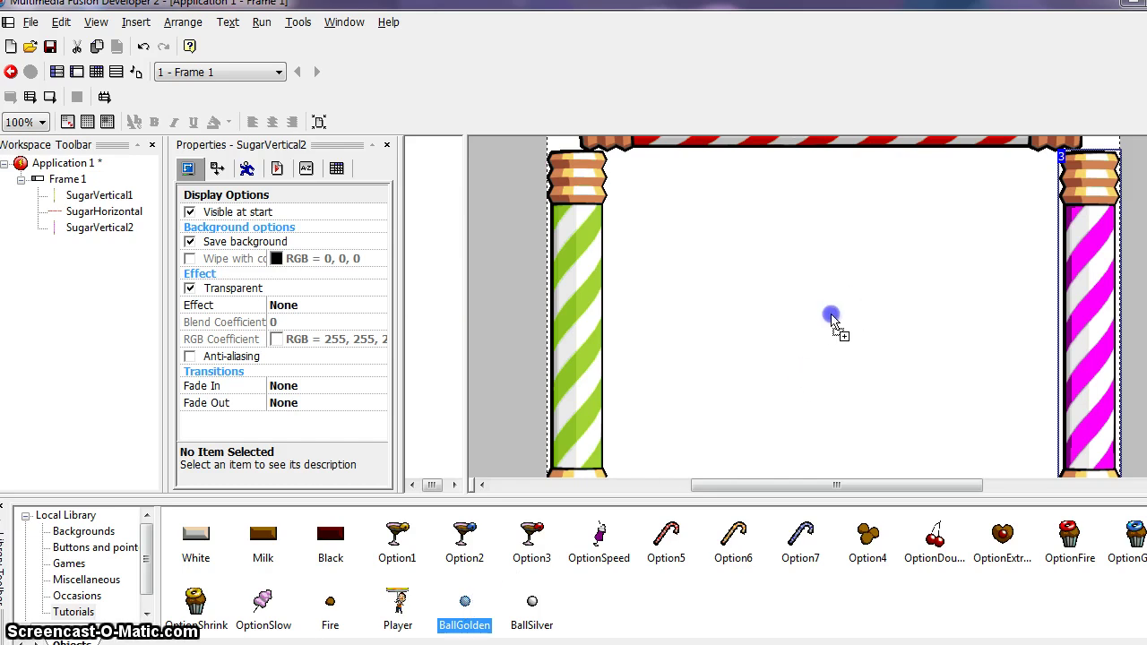
{"action": "left_click_drag", "start_coordinate": [831, 318], "coordinate": [824, 306]}
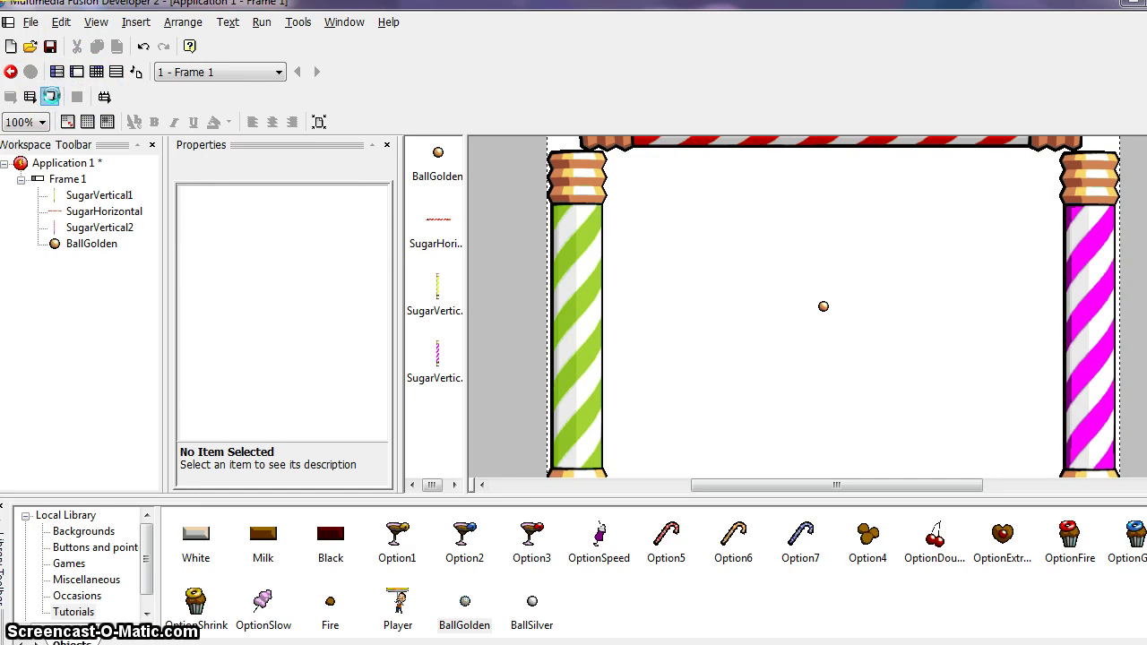
{"action": "left_click", "coordinate": [616, 384]}
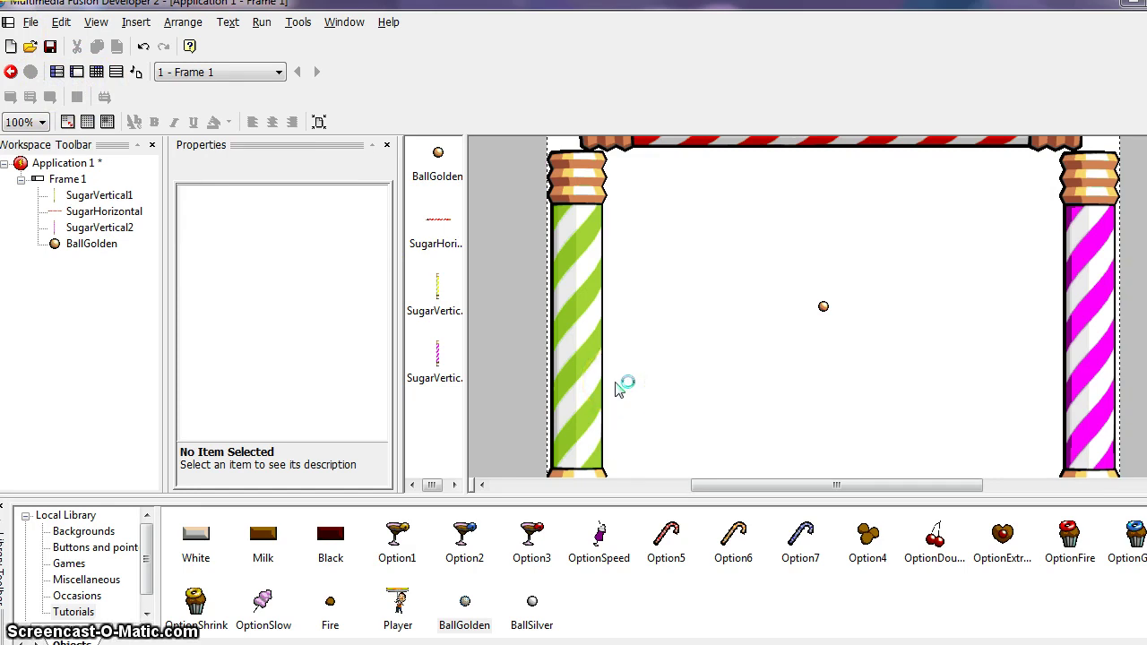
{"action": "left_click", "coordinate": [614, 386]}
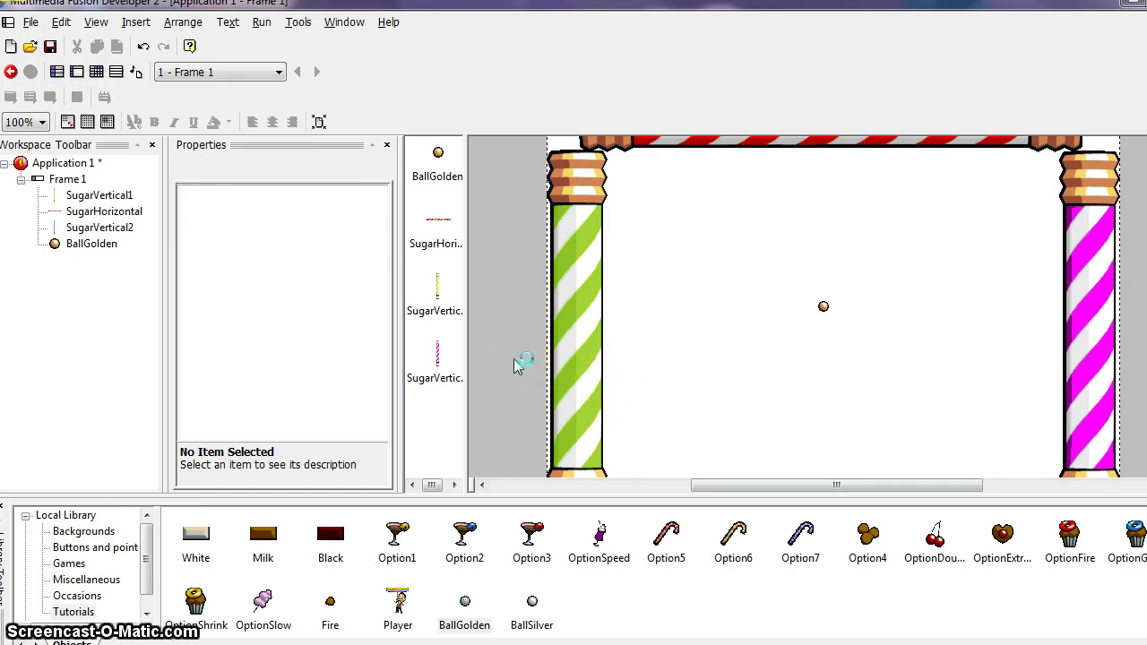
{"action": "left_click", "coordinate": [627, 394]}
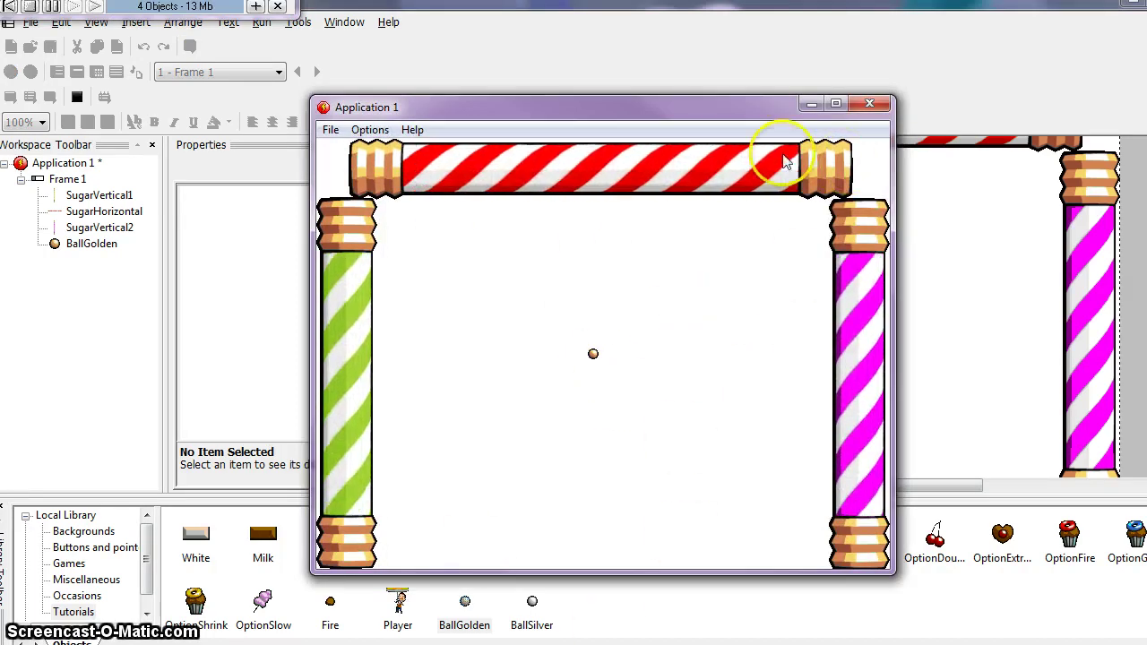
{"action": "left_click", "coordinate": [870, 103]}
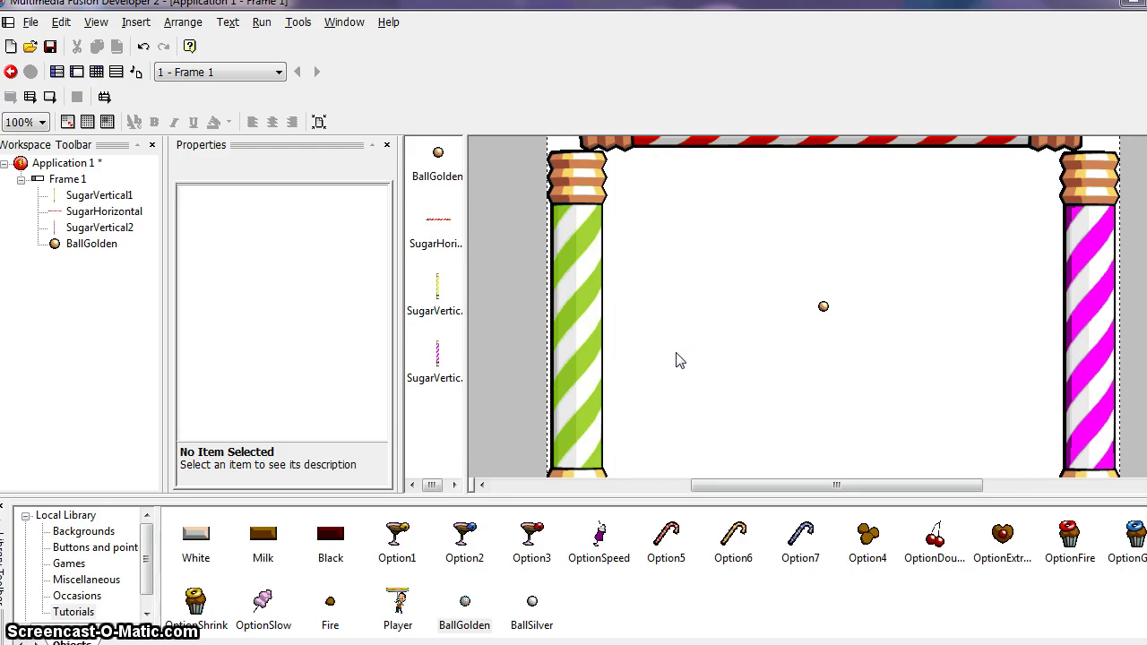
Select BallGolden and show its Movement properties: type Static, initial direction 24.
{"action": "left_click", "coordinate": [701, 364]}
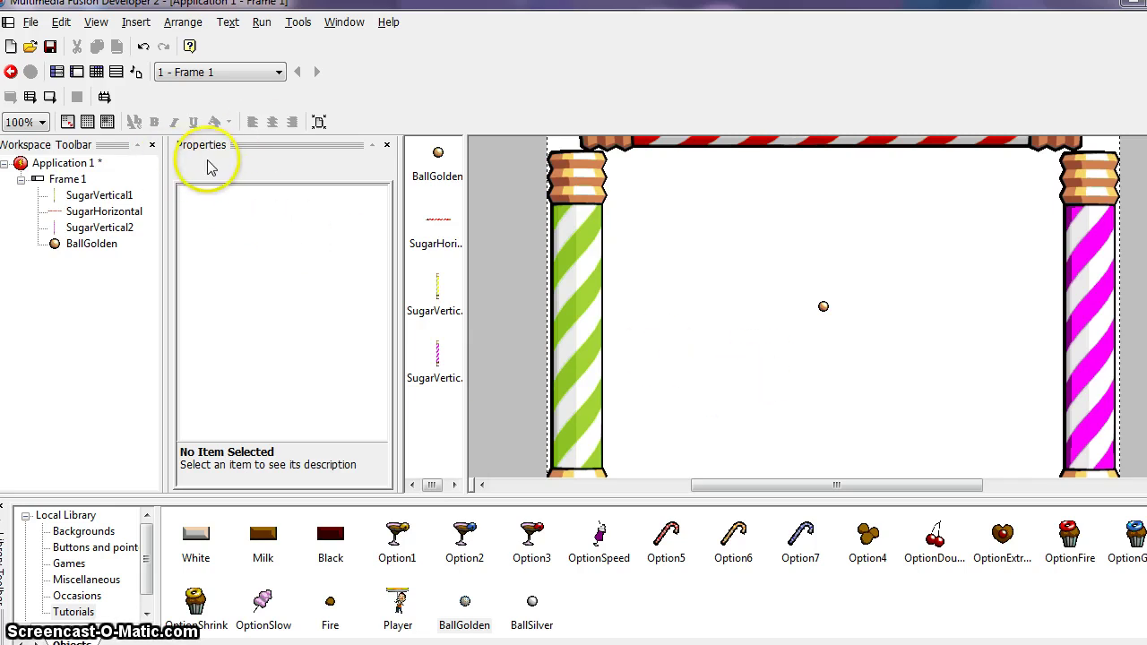
{"action": "left_click", "coordinate": [823, 306]}
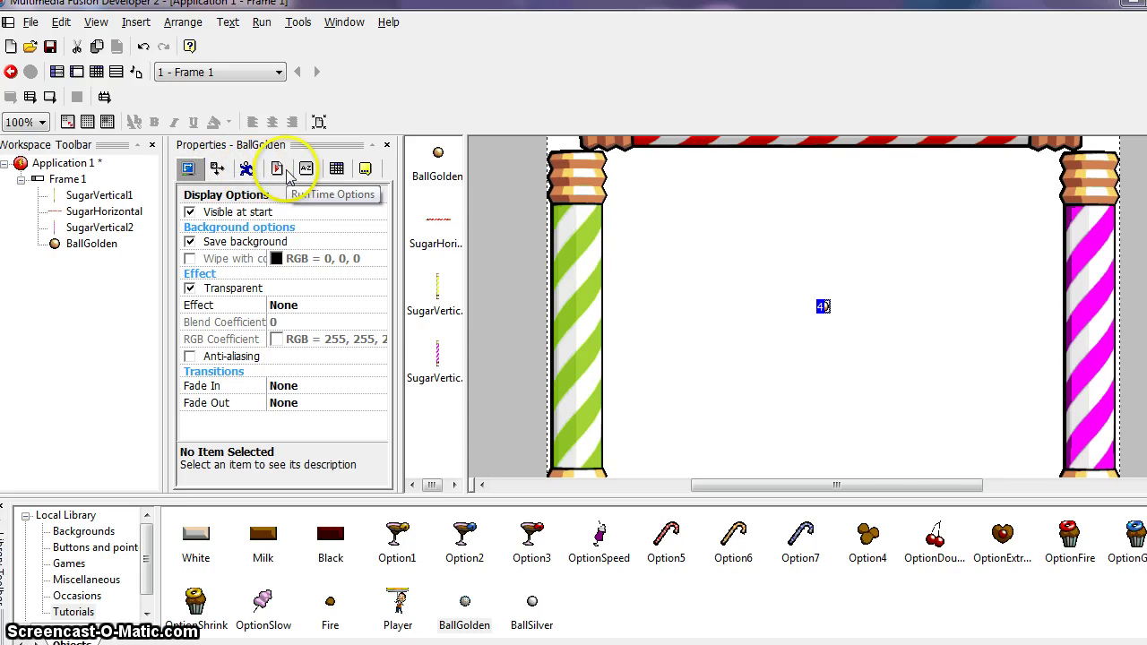
{"action": "left_click", "coordinate": [248, 170]}
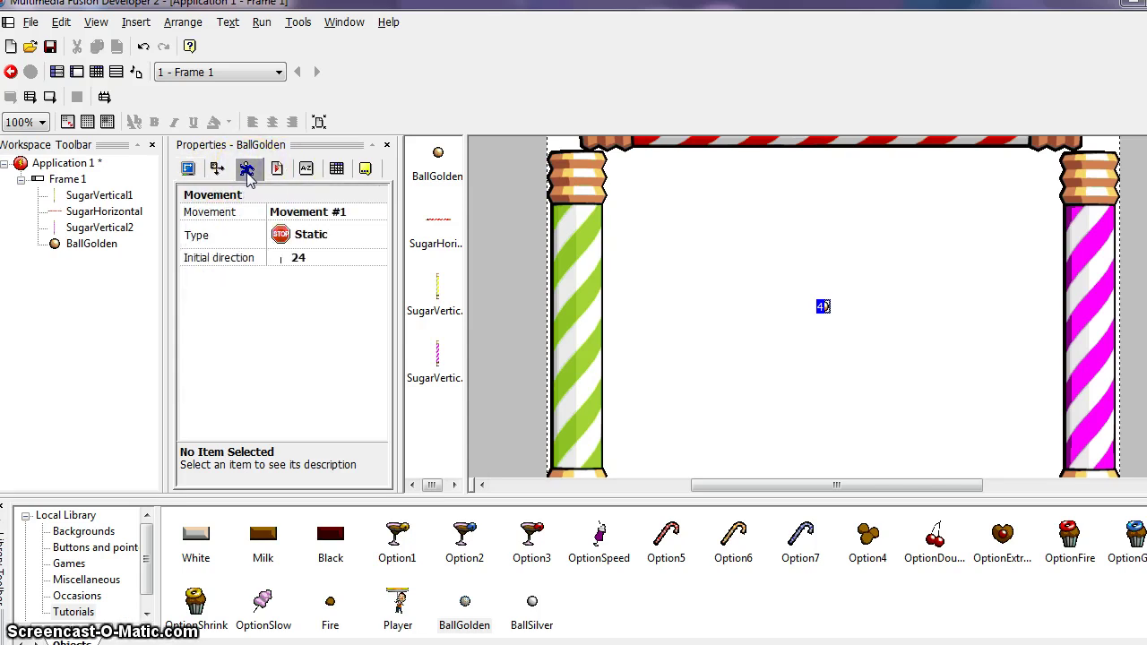
Switch BallGolden's movement type to Bouncing Ball (speed 60, 32 angles, randomizer 20, security 60).
{"action": "left_click", "coordinate": [342, 235]}
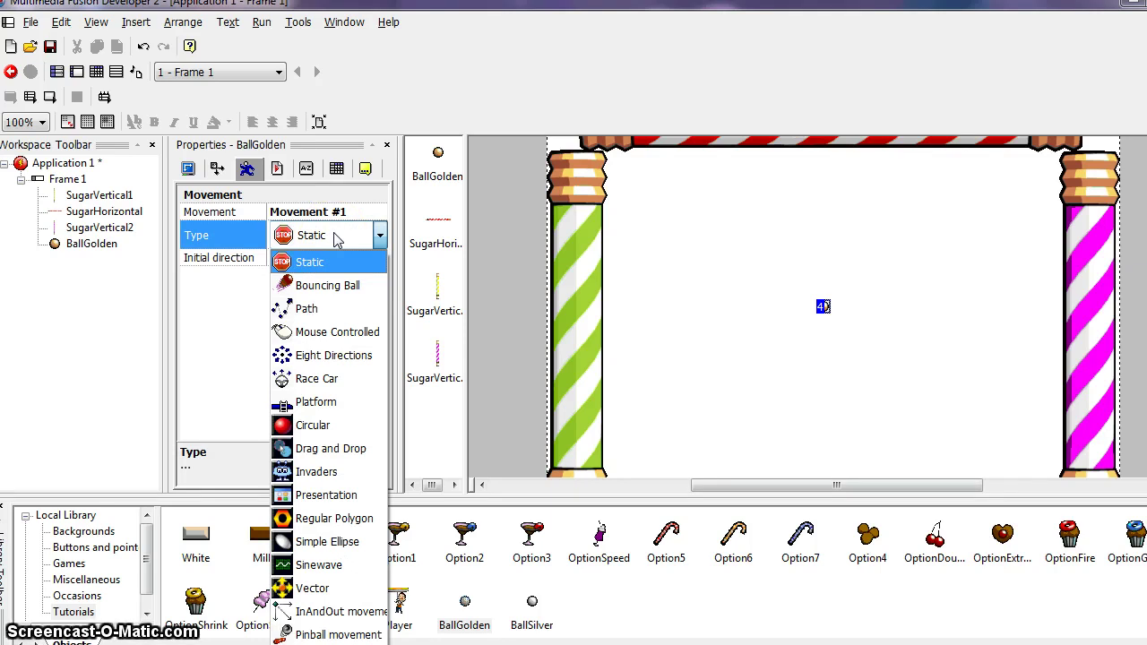
{"action": "left_click", "coordinate": [328, 287]}
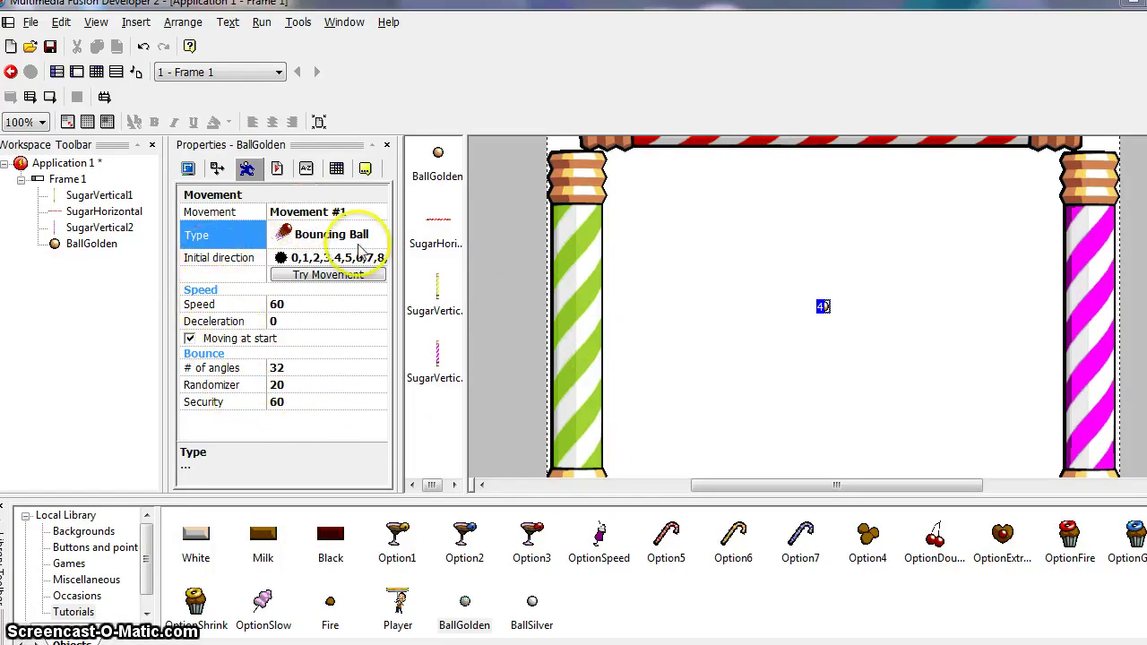
Clear all of the golden ball's initial directions, then start a Try Movement preview.
{"action": "left_click", "coordinate": [307, 259]}
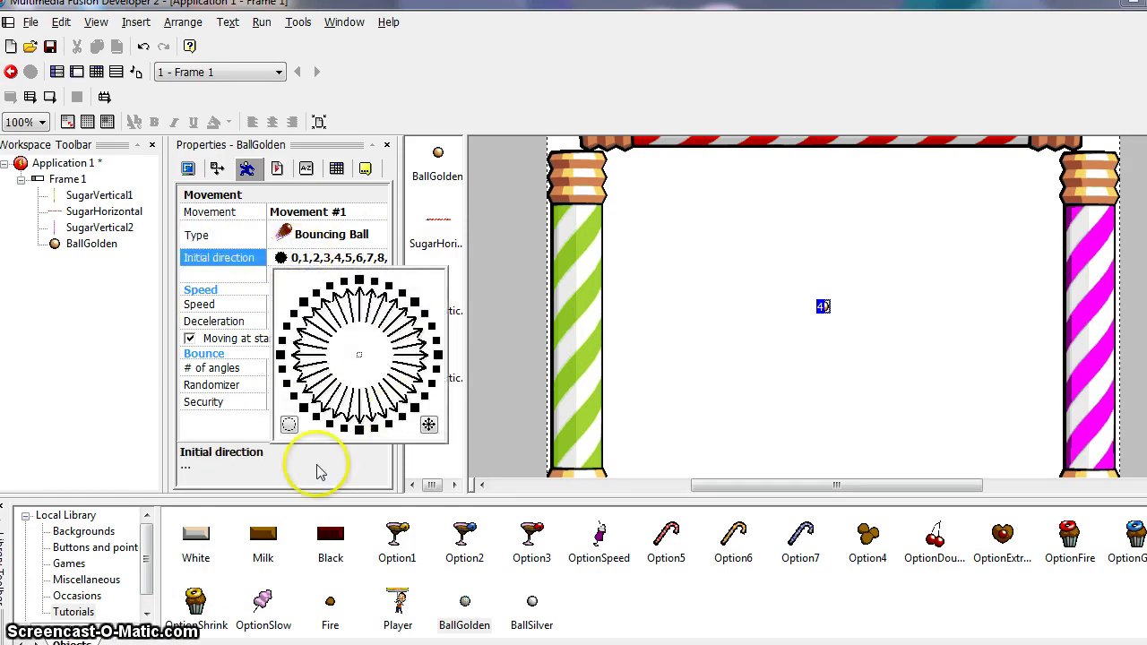
{"action": "left_click", "coordinate": [288, 426]}
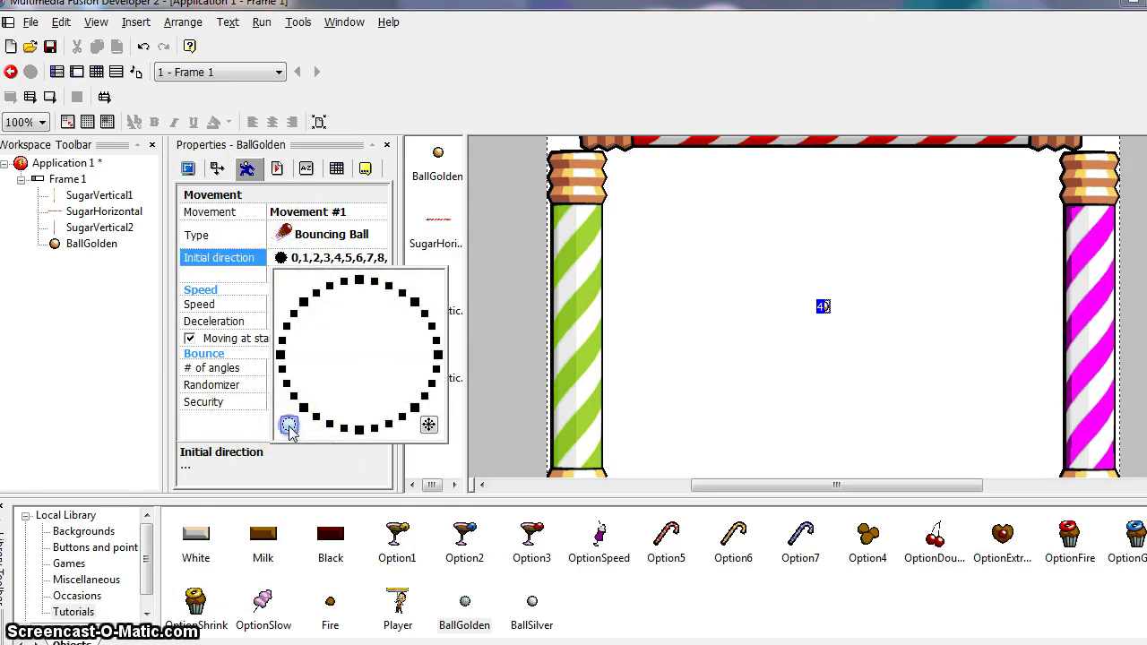
{"action": "left_click", "coordinate": [361, 405]}
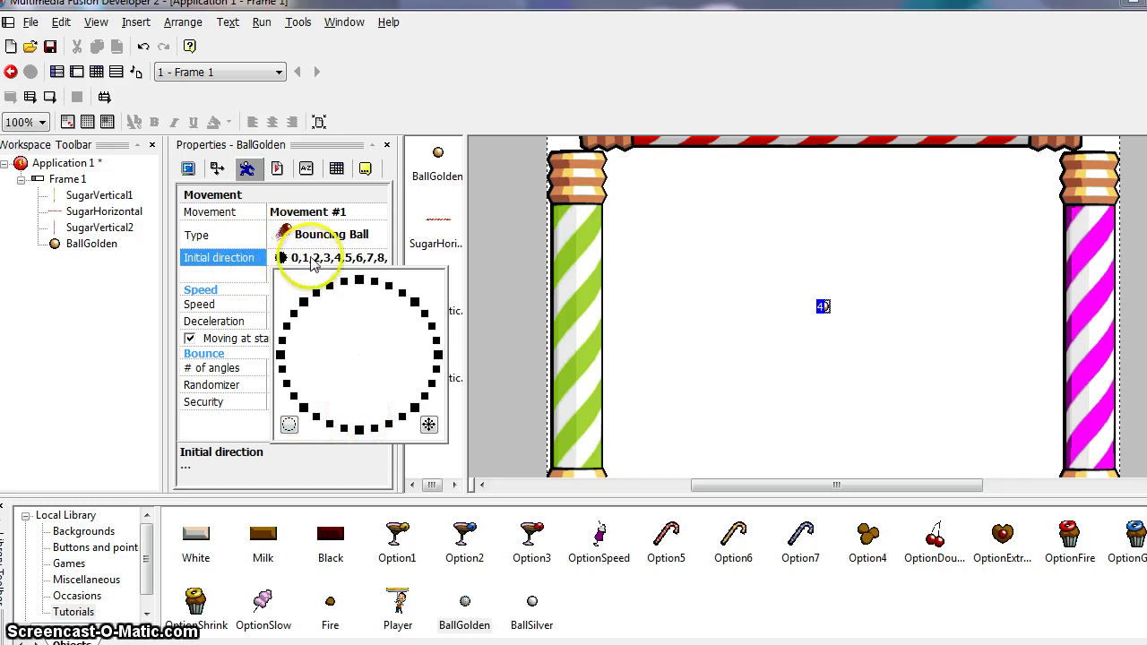
{"action": "left_click", "coordinate": [255, 278]}
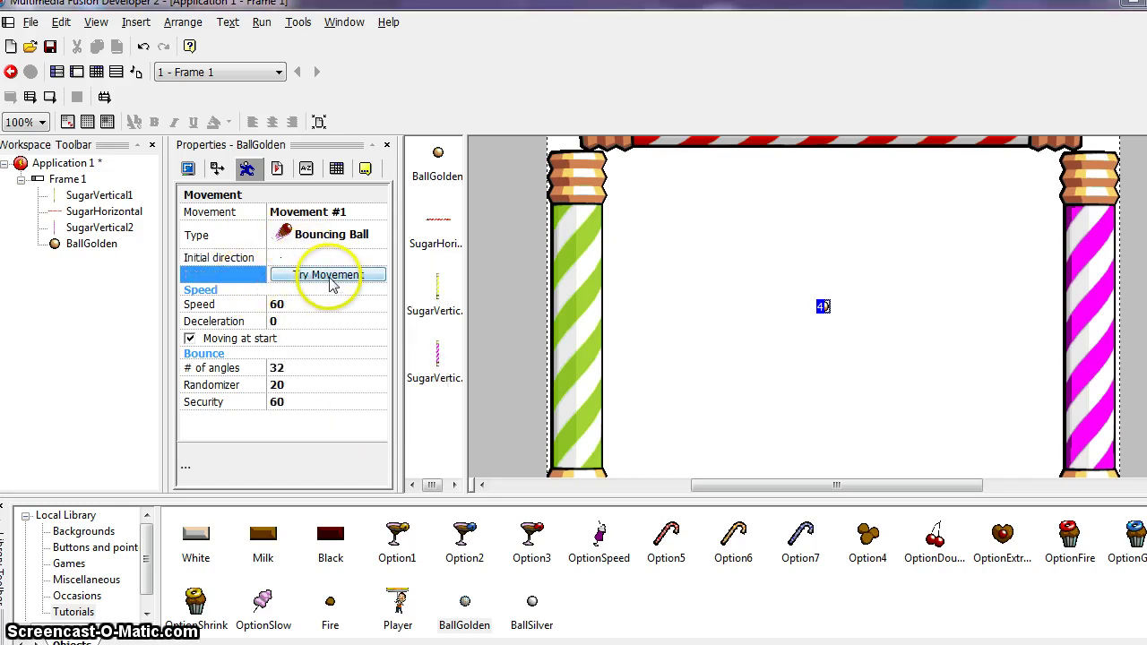
{"action": "left_click", "coordinate": [325, 278]}
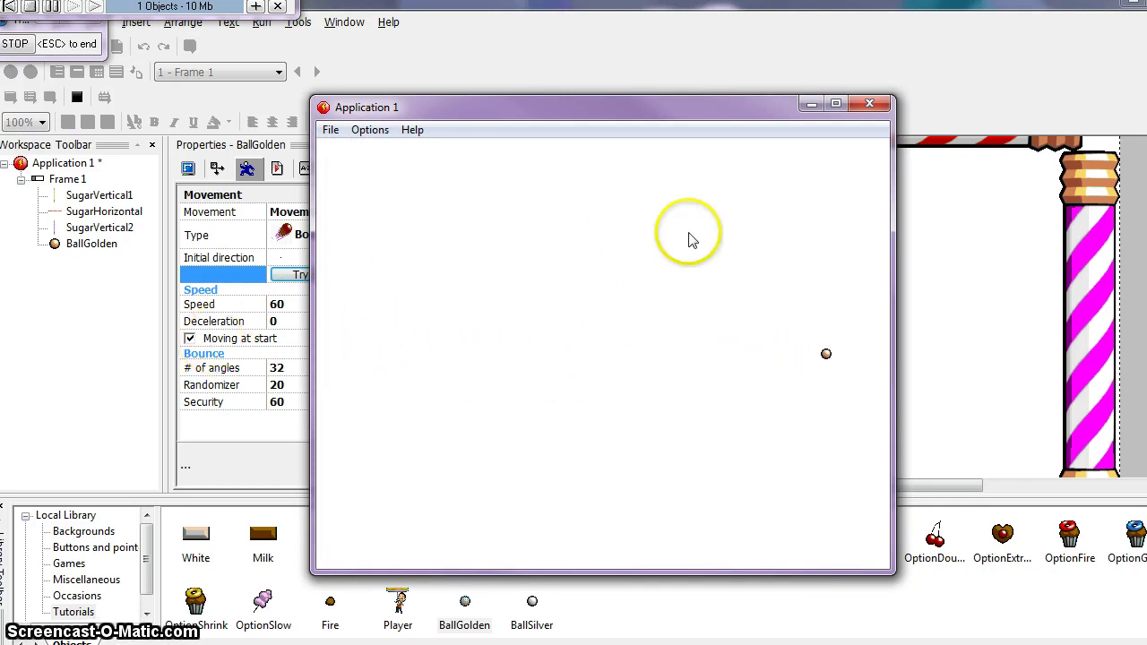
Close the movement test window to return to Frame 1.
{"action": "left_click", "coordinate": [869, 104]}
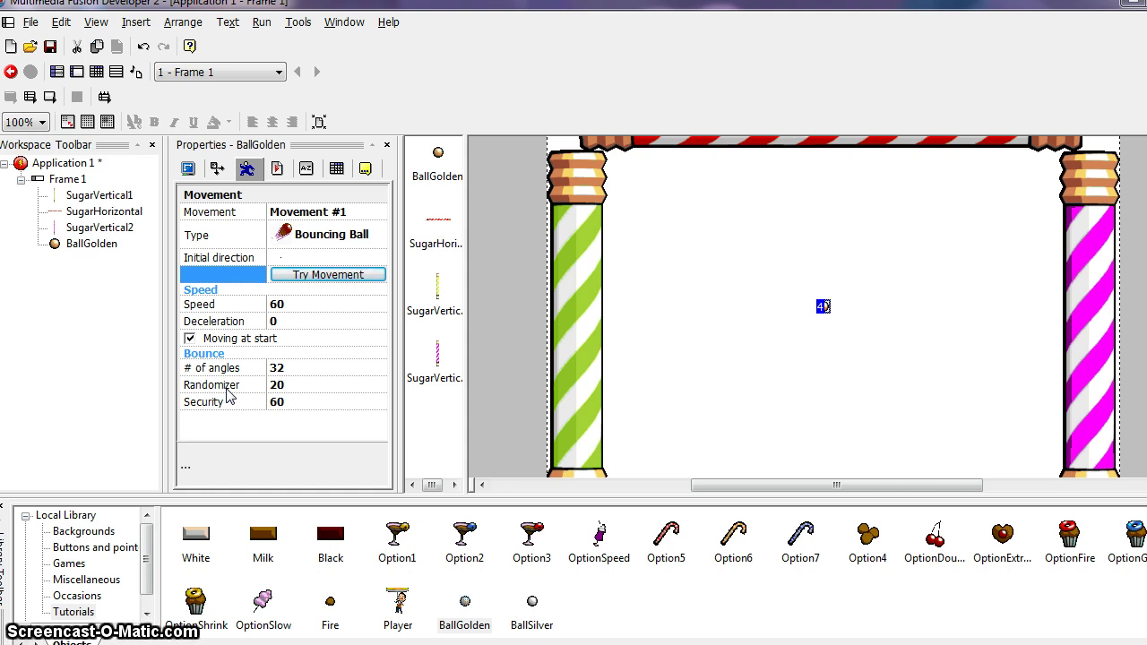
Lower the golden ball's bounce Randomizer from 20 to 15.
{"action": "left_click", "coordinate": [289, 385]}
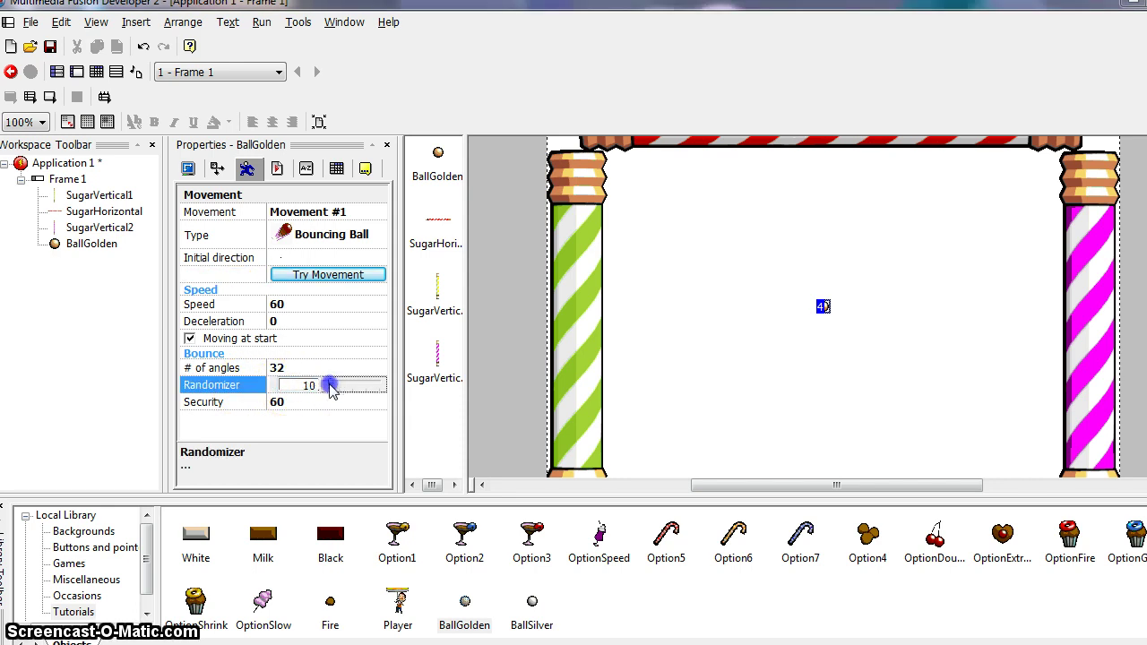
{"action": "left_click_drag", "start_coordinate": [329, 385], "coordinate": [296, 399]}
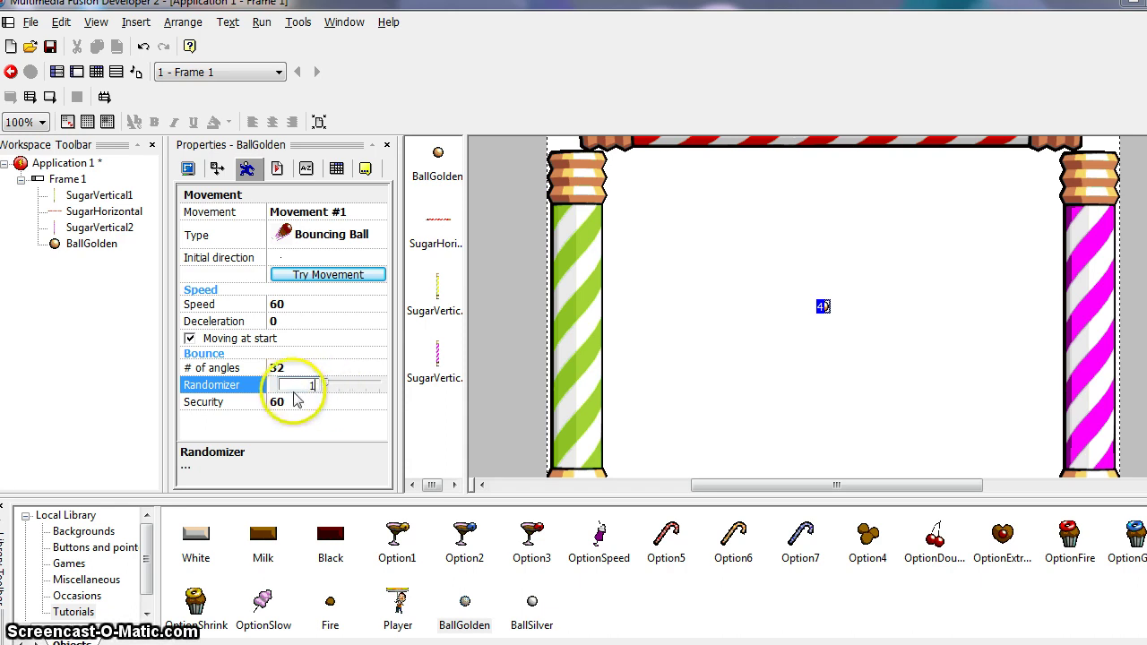
{"action": "type", "text": "5"}
{"action": "key", "text": "Return"}
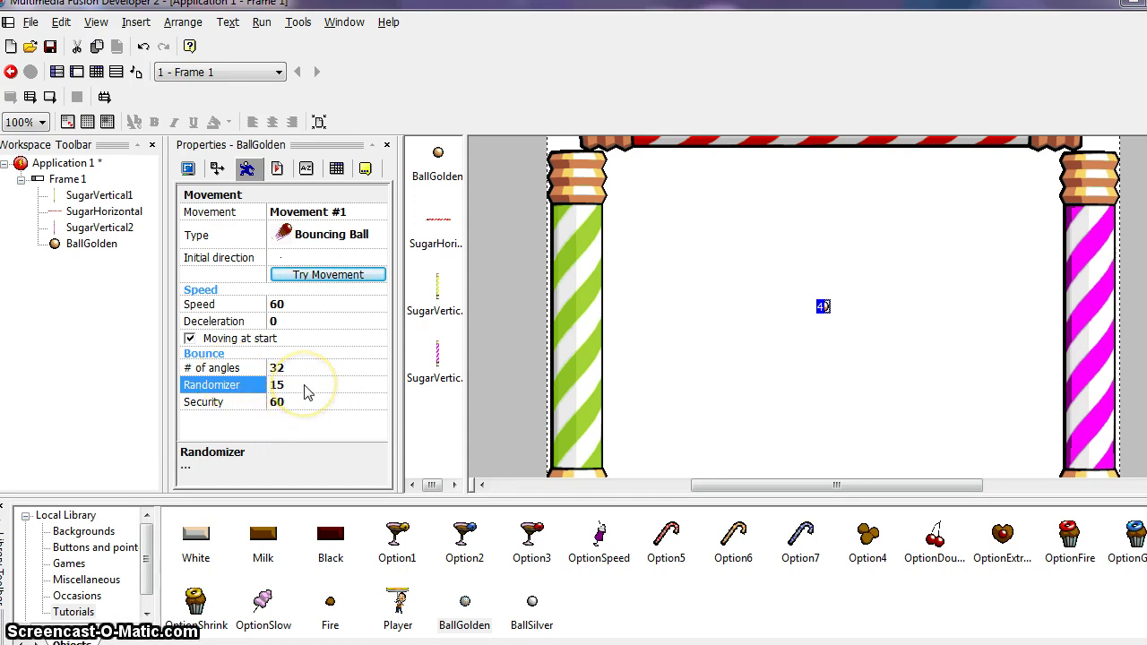
{"action": "left_click", "coordinate": [300, 387]}
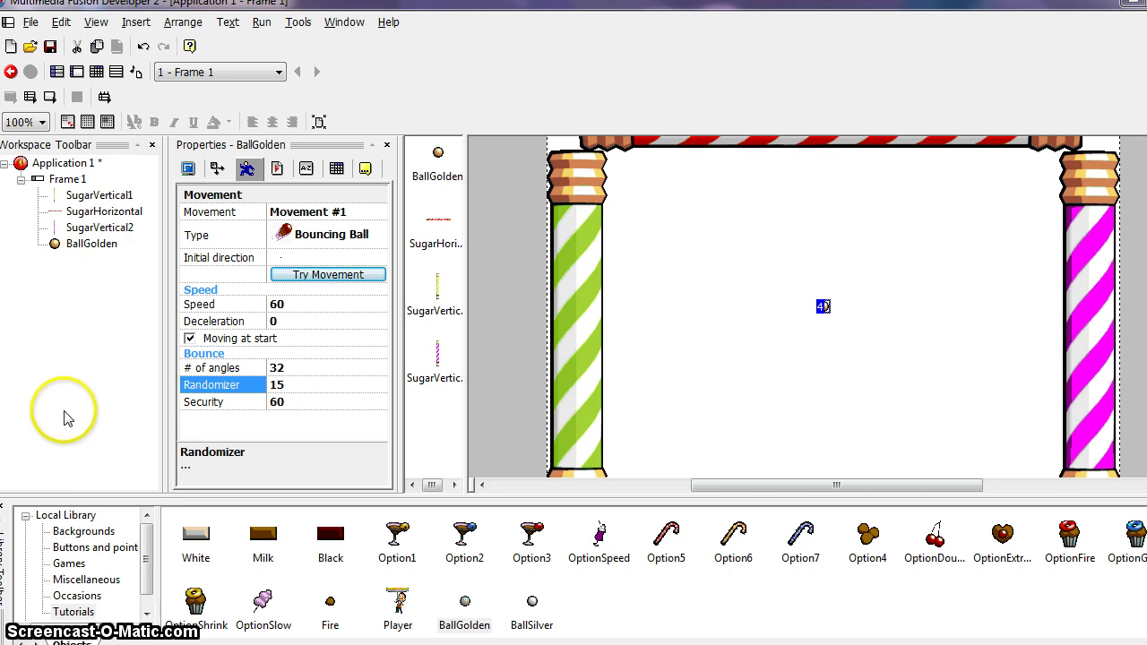
In the initial direction picker, select up-left directions 10, 11, 12 and several up-right directions.
{"action": "left_click", "coordinate": [324, 259]}
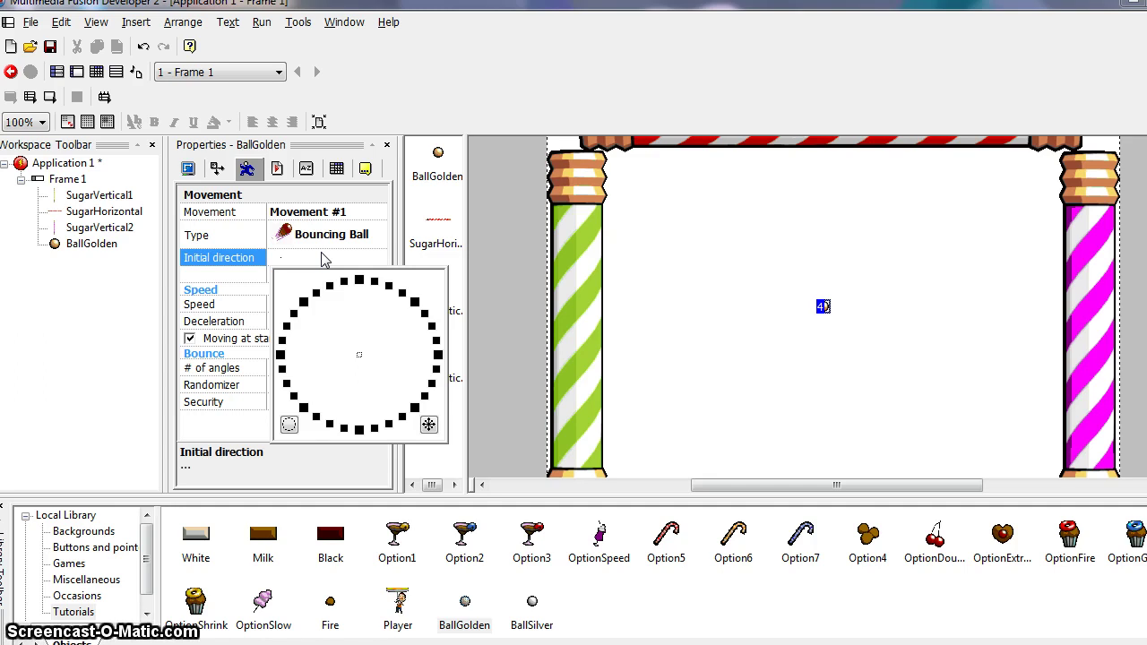
{"action": "left_click", "coordinate": [314, 268]}
{"action": "left_click", "coordinate": [299, 277]}
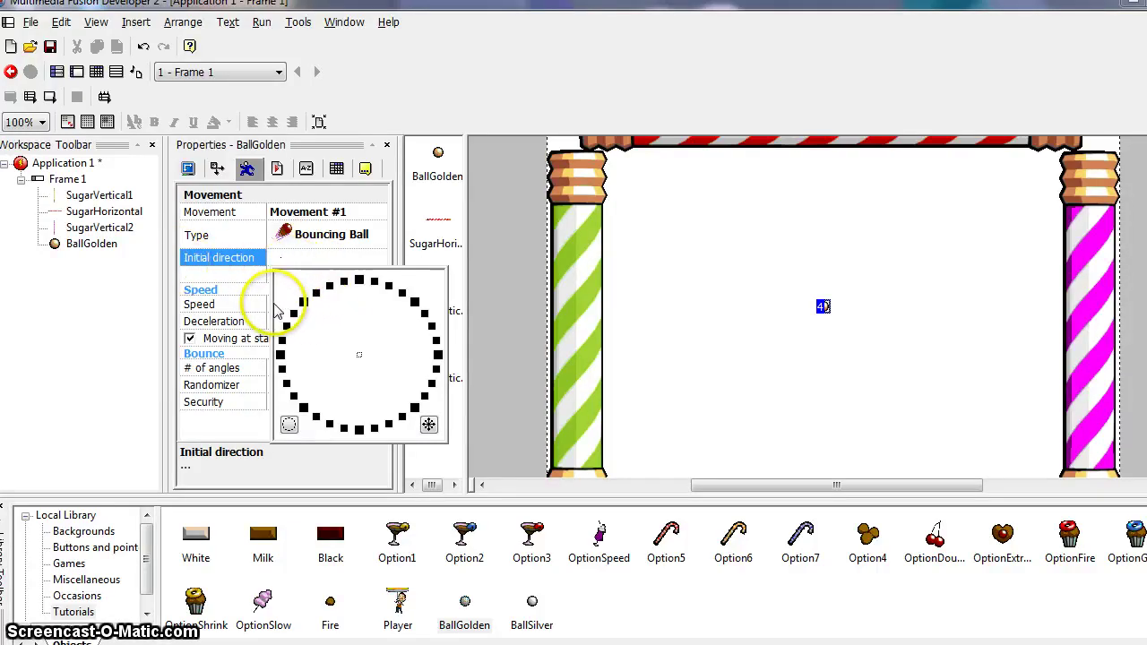
{"action": "left_click", "coordinate": [306, 302]}
{"action": "left_click", "coordinate": [310, 300]}
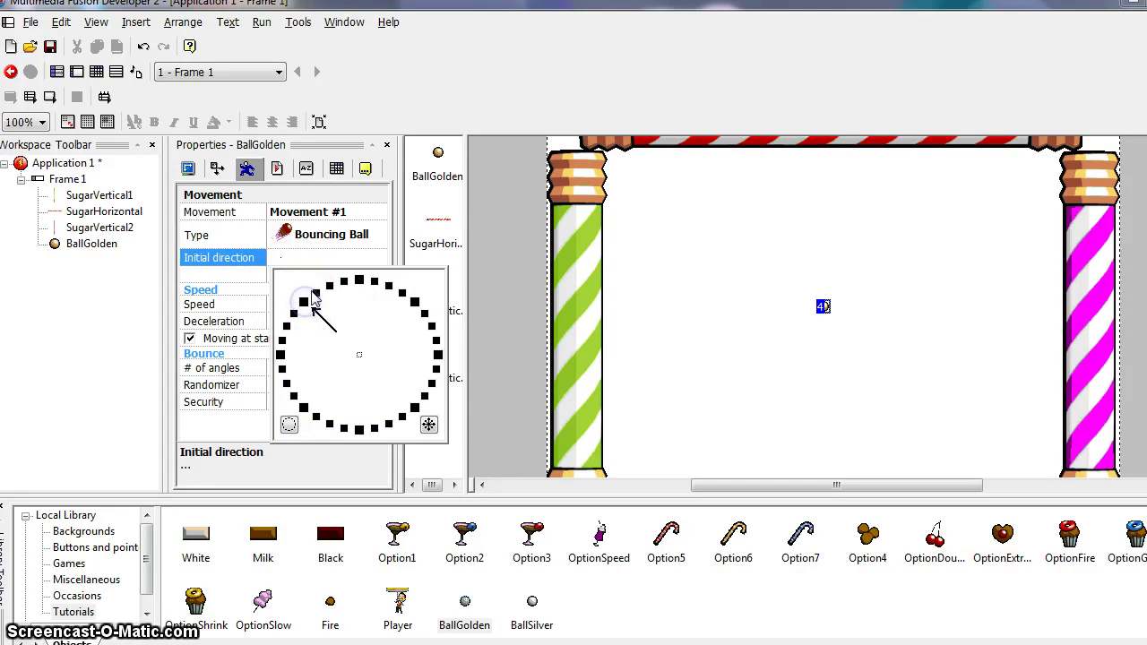
{"action": "left_click", "coordinate": [328, 286]}
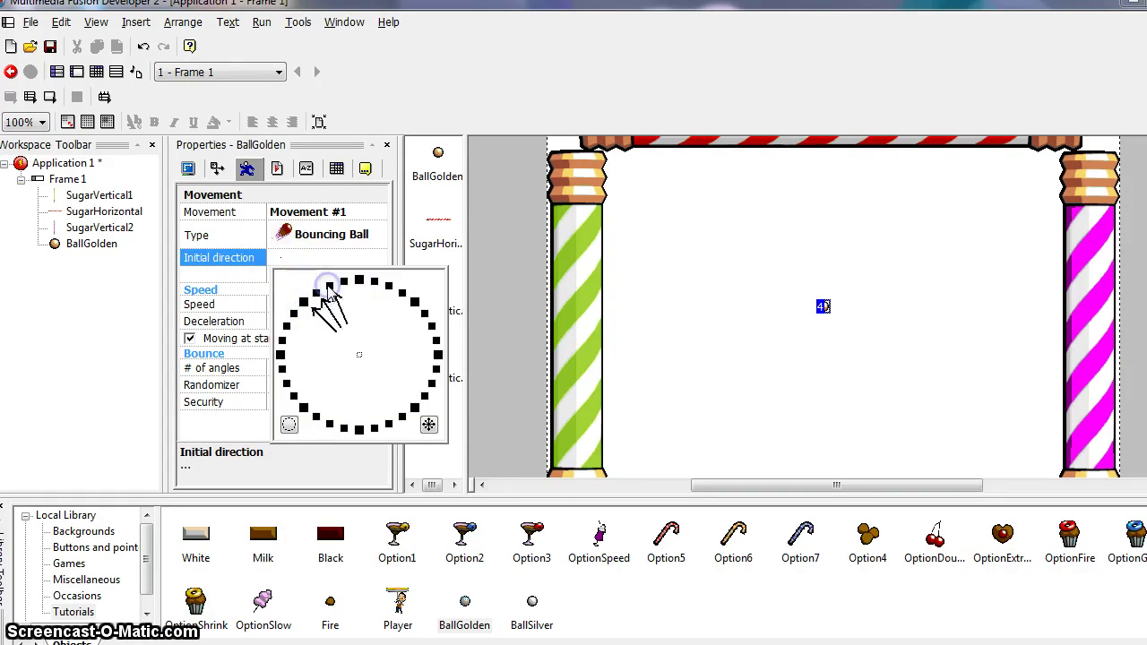
{"action": "left_click", "coordinate": [309, 303]}
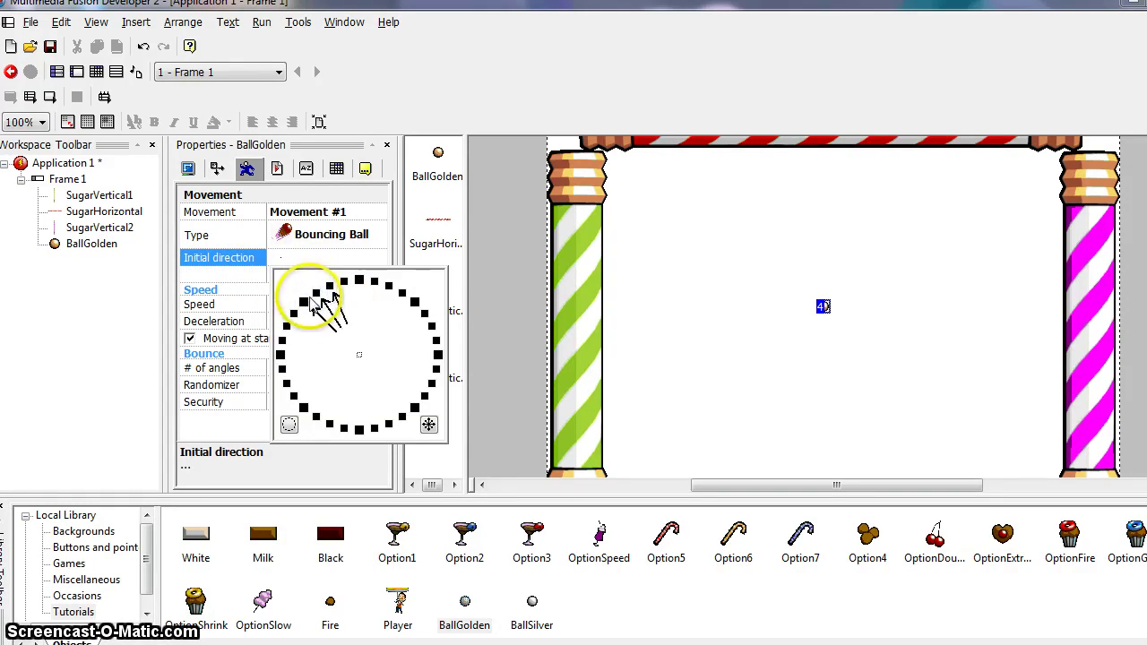
{"action": "left_click", "coordinate": [328, 286]}
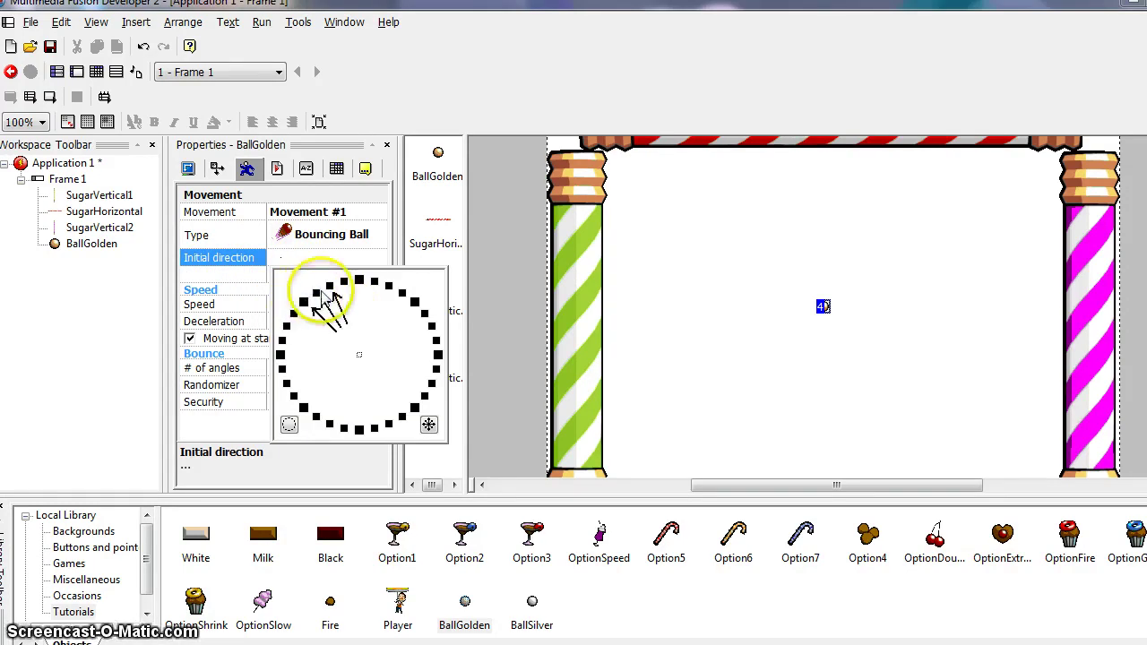
{"action": "left_click", "coordinate": [388, 286]}
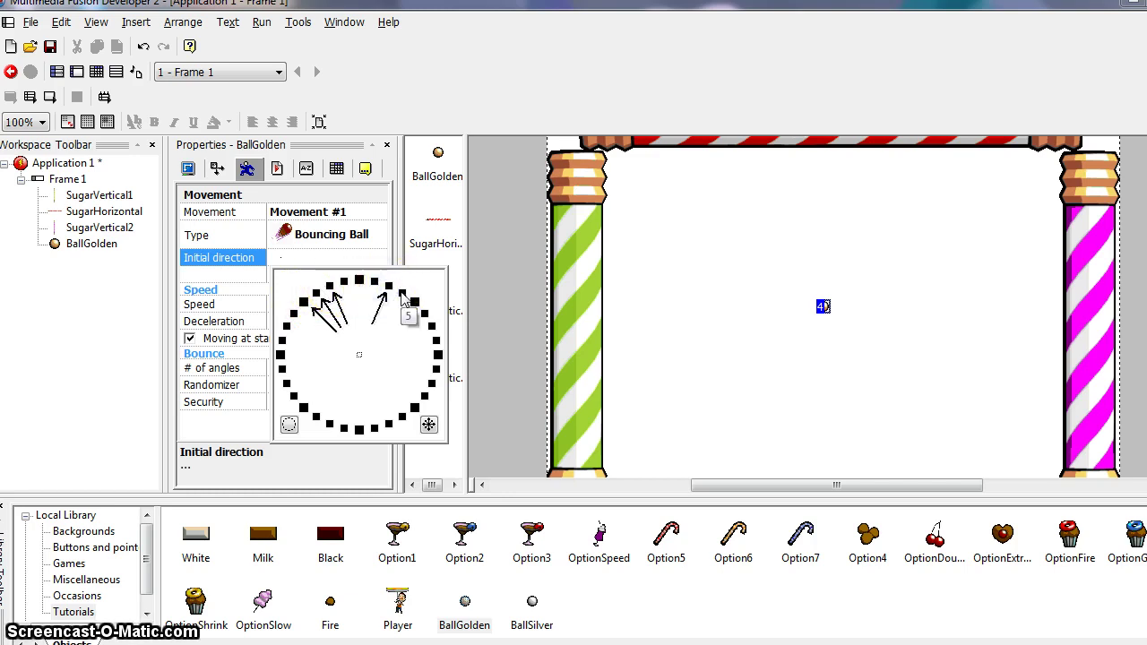
{"action": "left_click", "coordinate": [402, 297]}
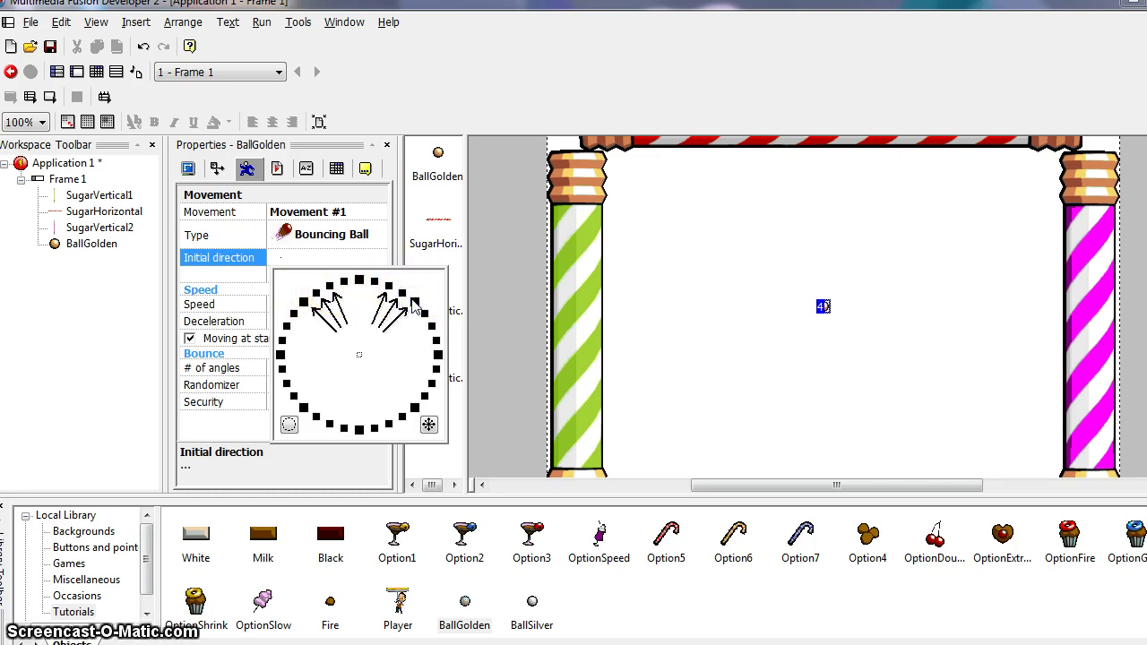
{"action": "left_click", "coordinate": [414, 305]}
{"action": "left_click", "coordinate": [384, 409]}
{"action": "left_click", "coordinate": [400, 305]}
{"action": "left_click", "coordinate": [388, 286]}
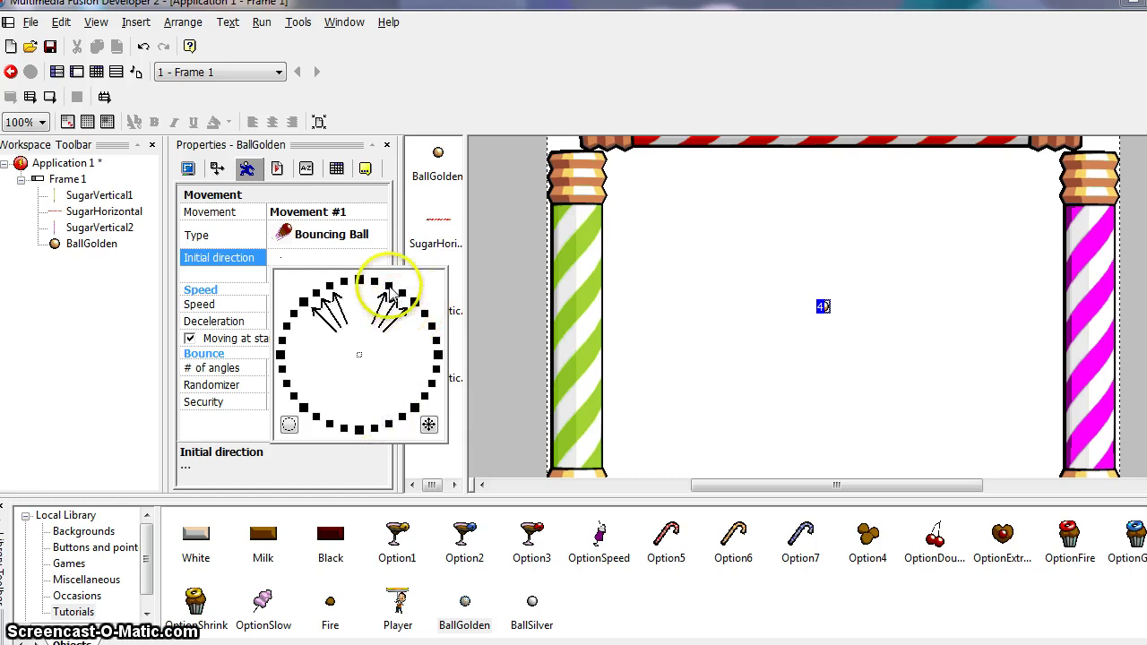
Correct the picks to exactly directions 4, 5, 6, 10, 11 and 12, then confirm.
{"action": "left_click", "coordinate": [414, 306]}
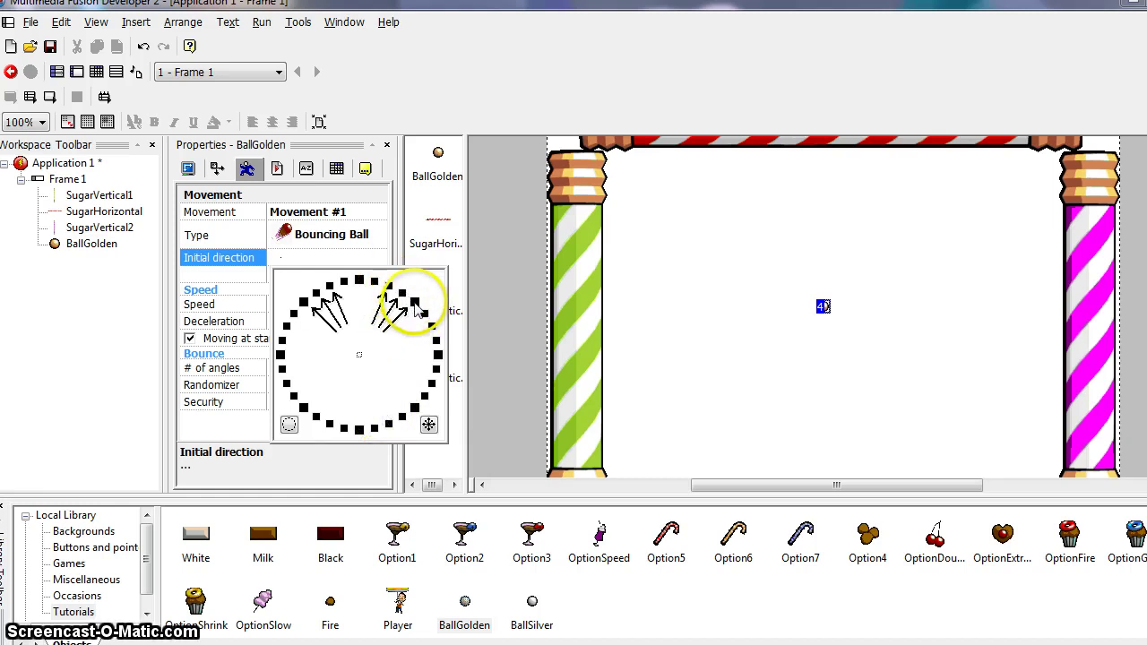
{"action": "left_click", "coordinate": [329, 287]}
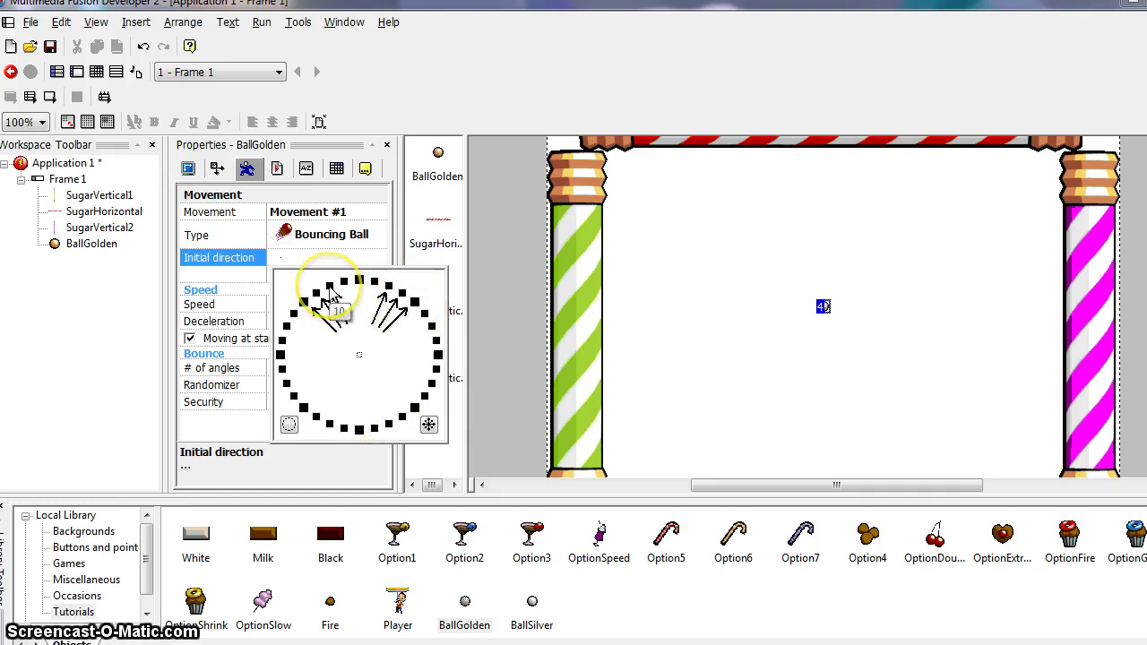
{"action": "left_click", "coordinate": [316, 293]}
{"action": "left_click", "coordinate": [304, 303]}
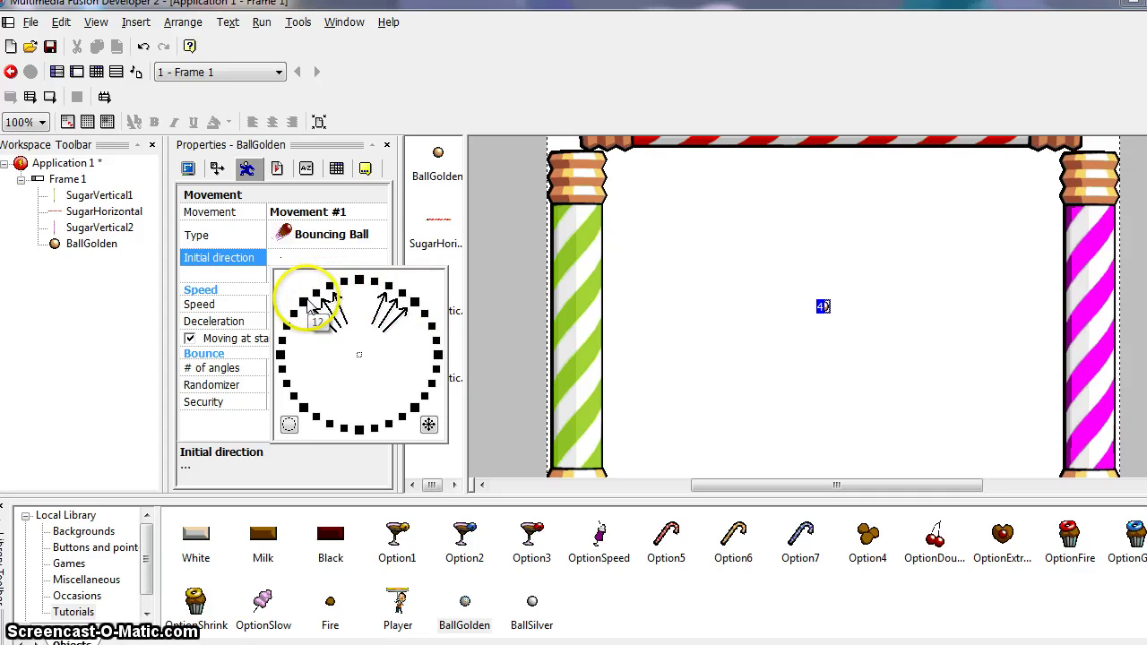
{"action": "left_click", "coordinate": [383, 299]}
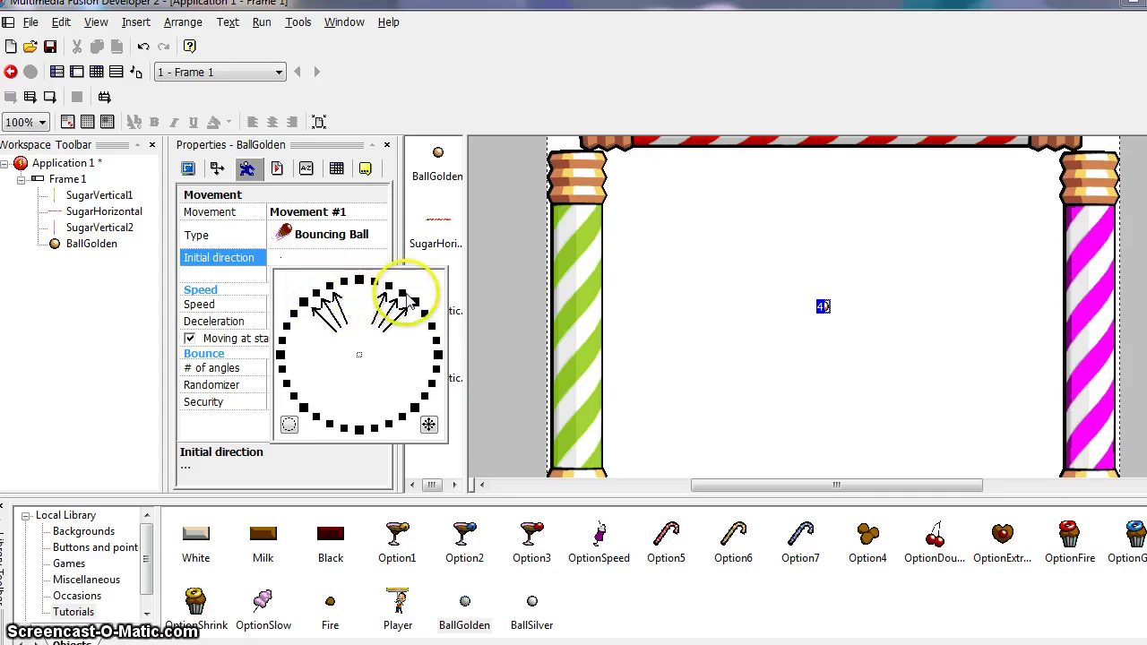
{"action": "left_click", "coordinate": [401, 298]}
{"action": "left_click", "coordinate": [415, 304]}
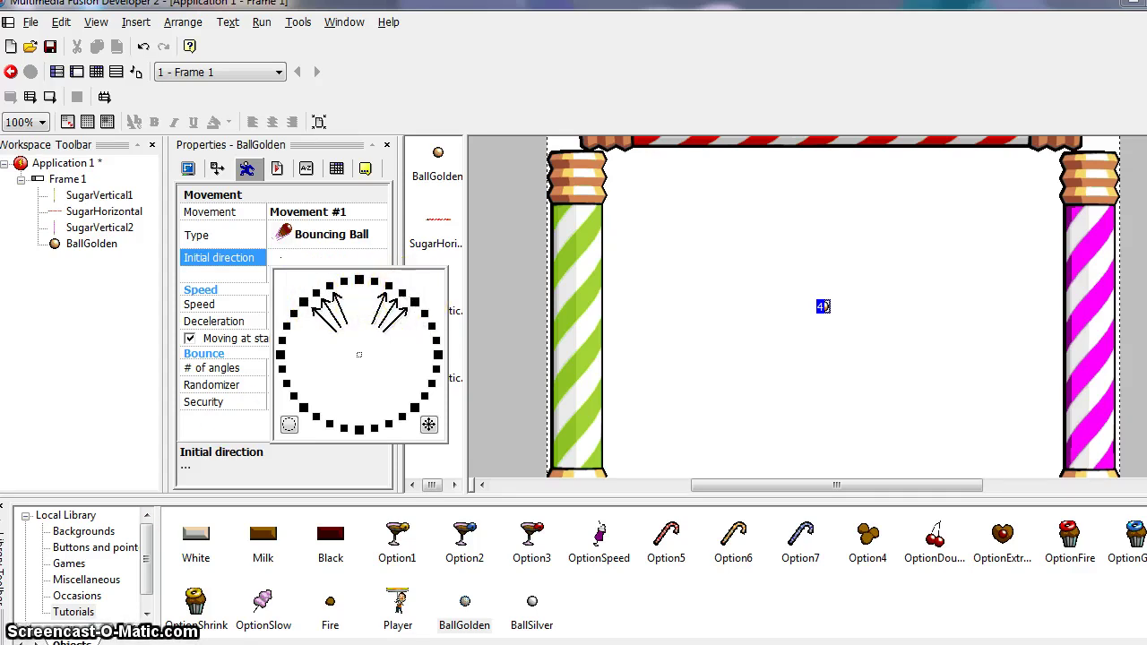
{"action": "left_click", "coordinate": [666, 397]}
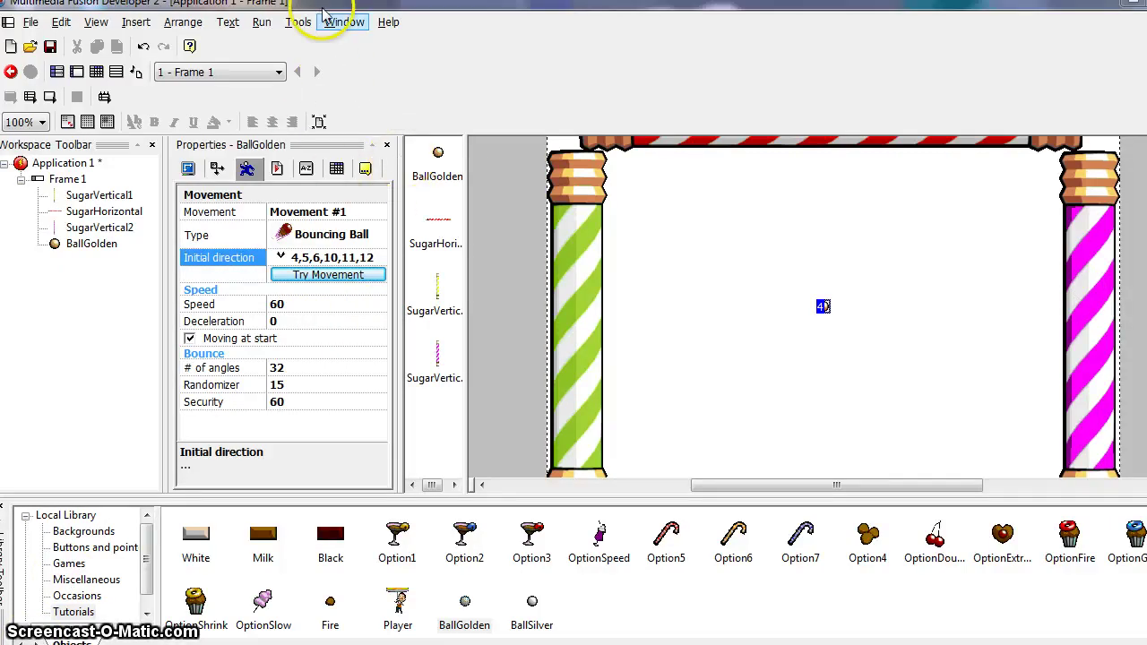
{"action": "left_click", "coordinate": [51, 98]}
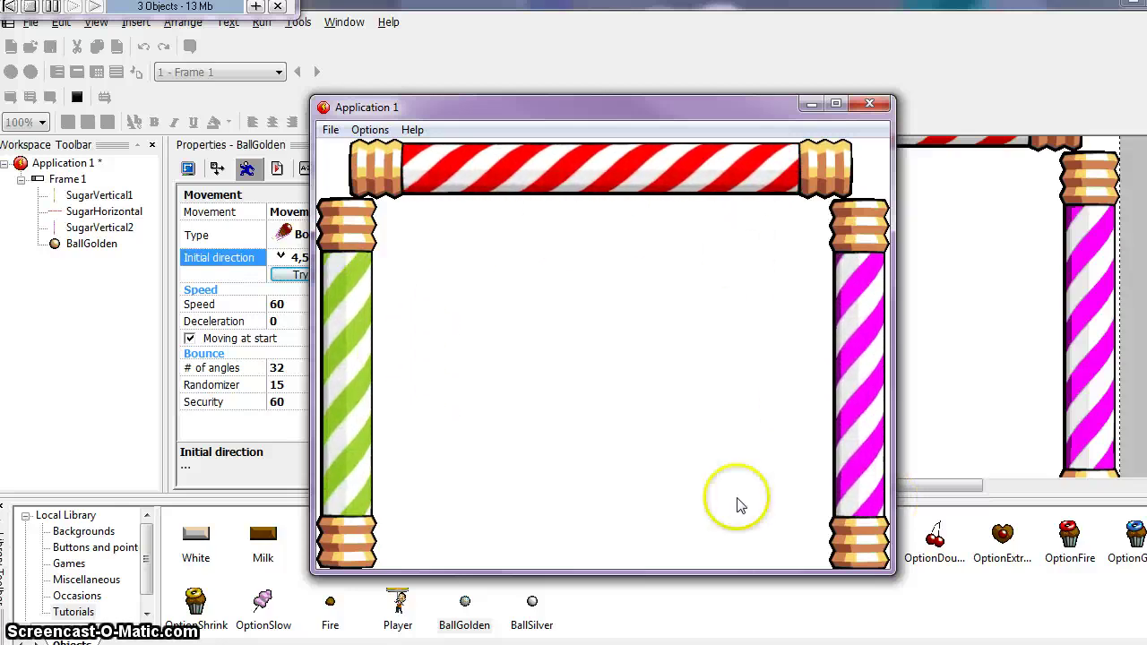
{"action": "left_click", "coordinate": [870, 103]}
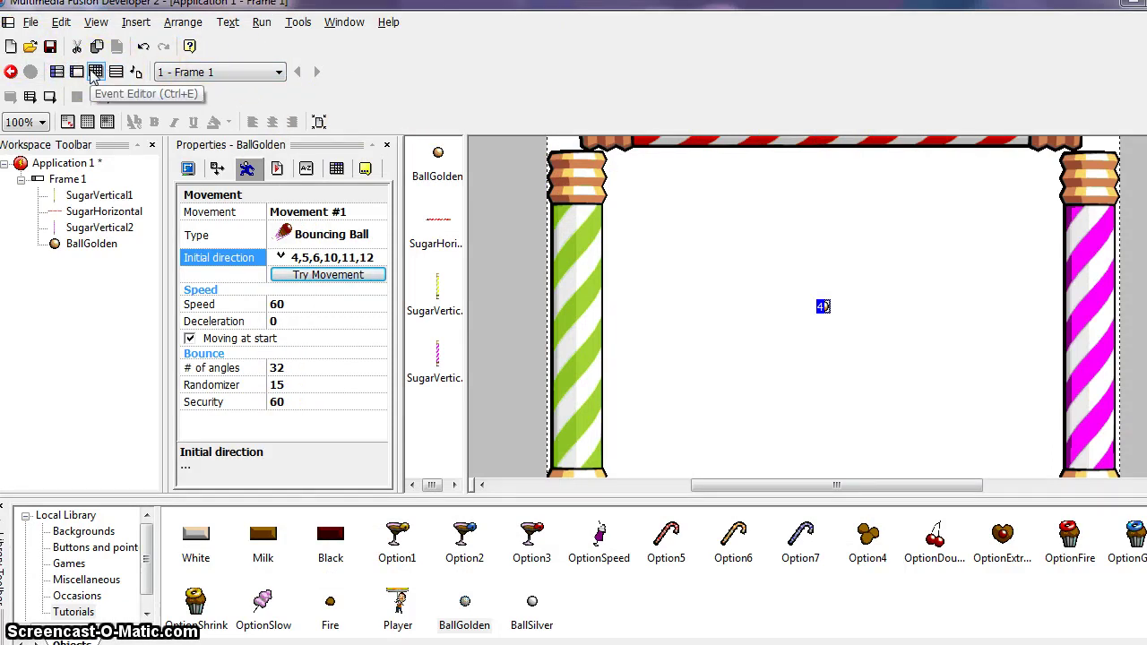
Switch to Frame 1's Event Editor and begin a new condition in row 1.
{"action": "left_click", "coordinate": [95, 73]}
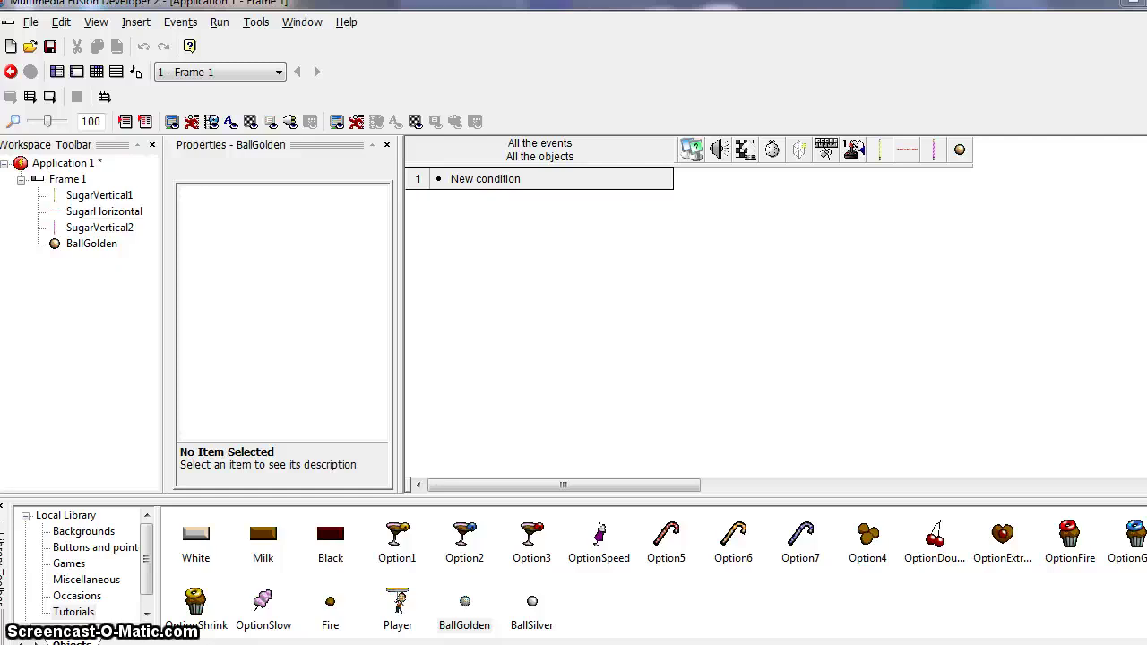
{"action": "left_click", "coordinate": [458, 182]}
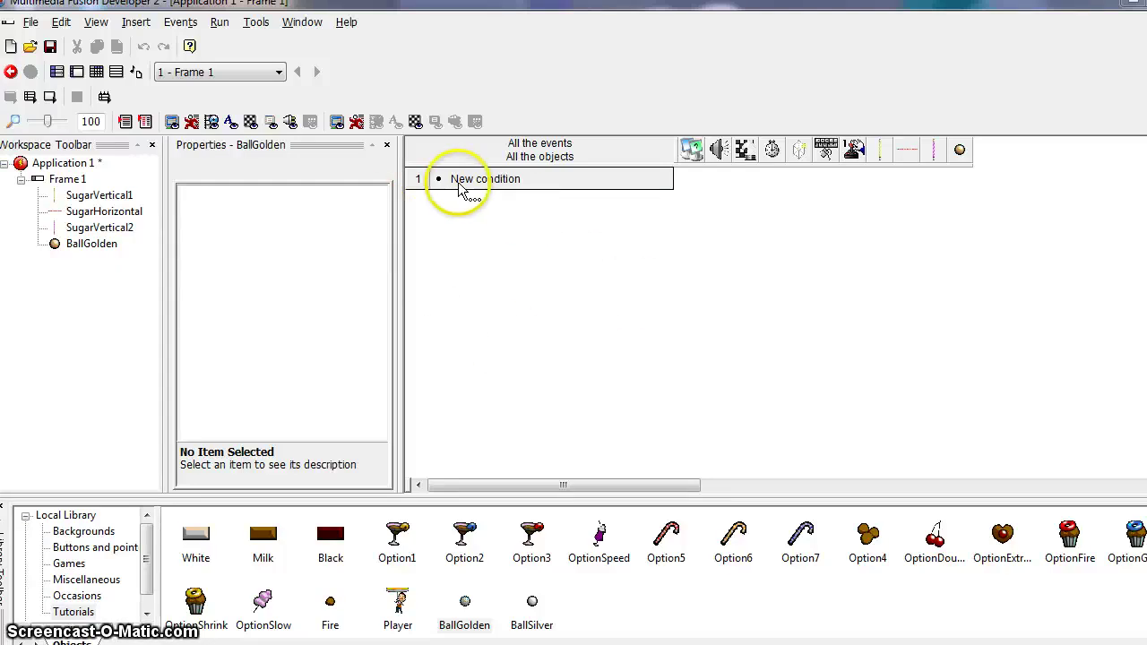
{"action": "left_click", "coordinate": [607, 281]}
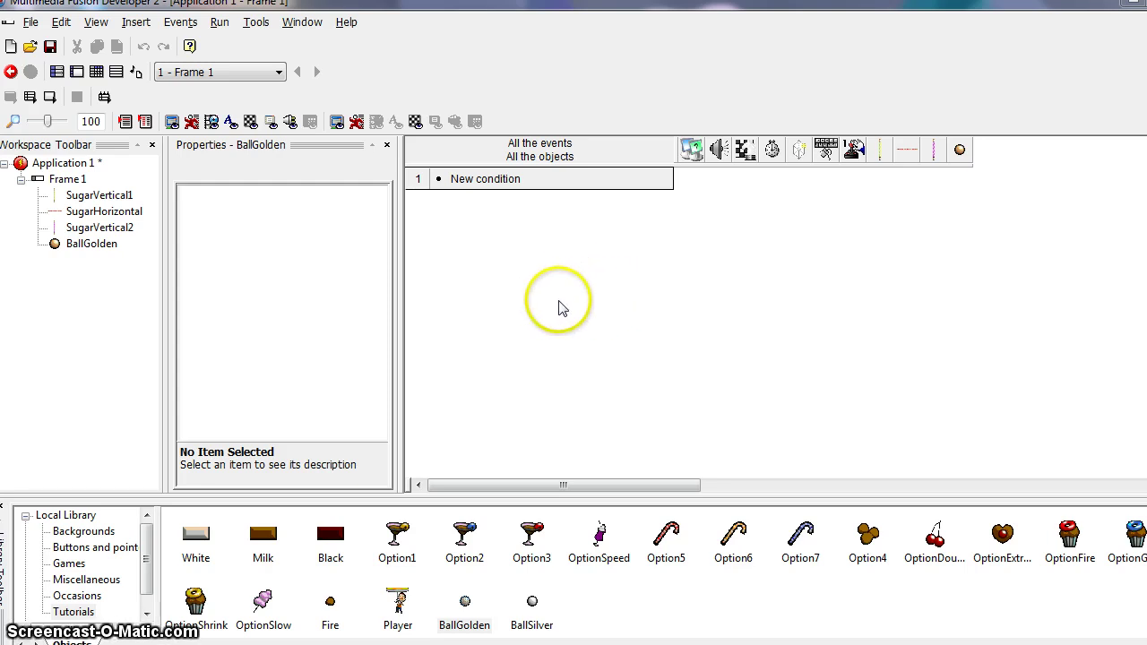
{"action": "left_click", "coordinate": [627, 348]}
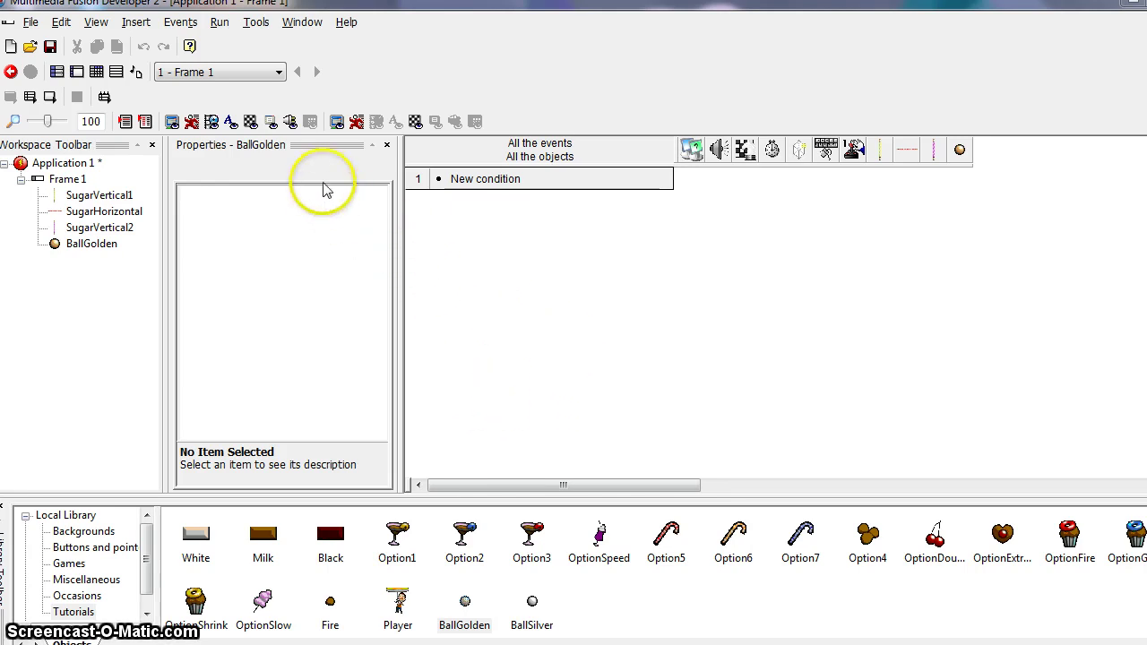
{"action": "left_click", "coordinate": [491, 180]}
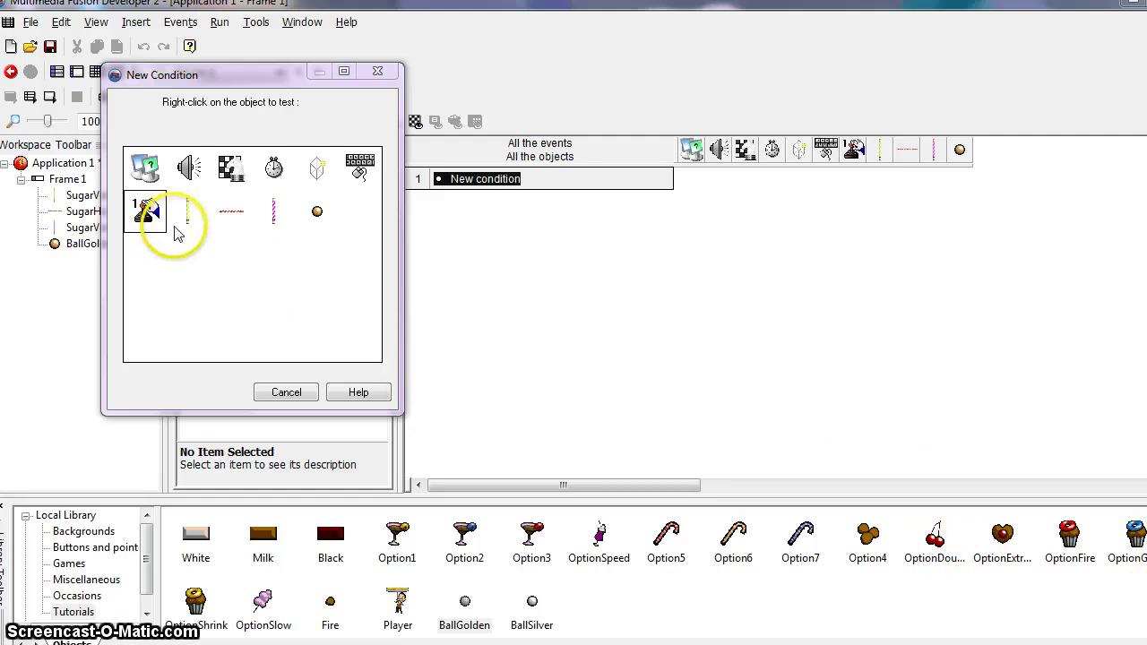
Add a condition testing BallGolden colliding with the pink SugarVertical2 pillar.
{"action": "right_click", "coordinate": [327, 212]}
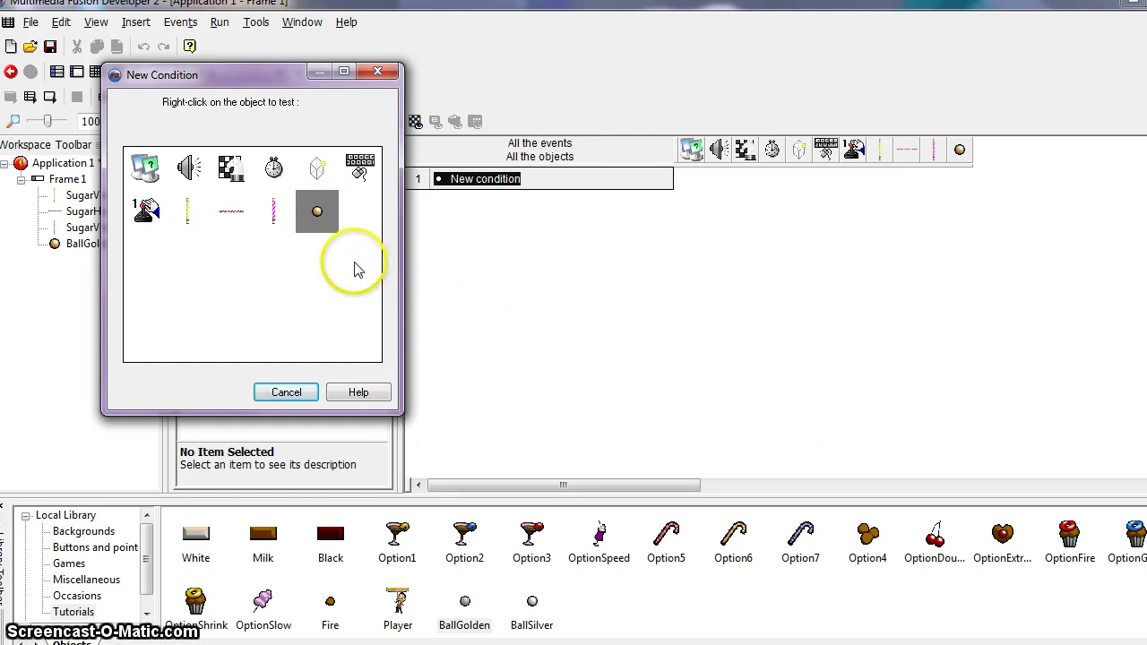
{"action": "right_click", "coordinate": [320, 211]}
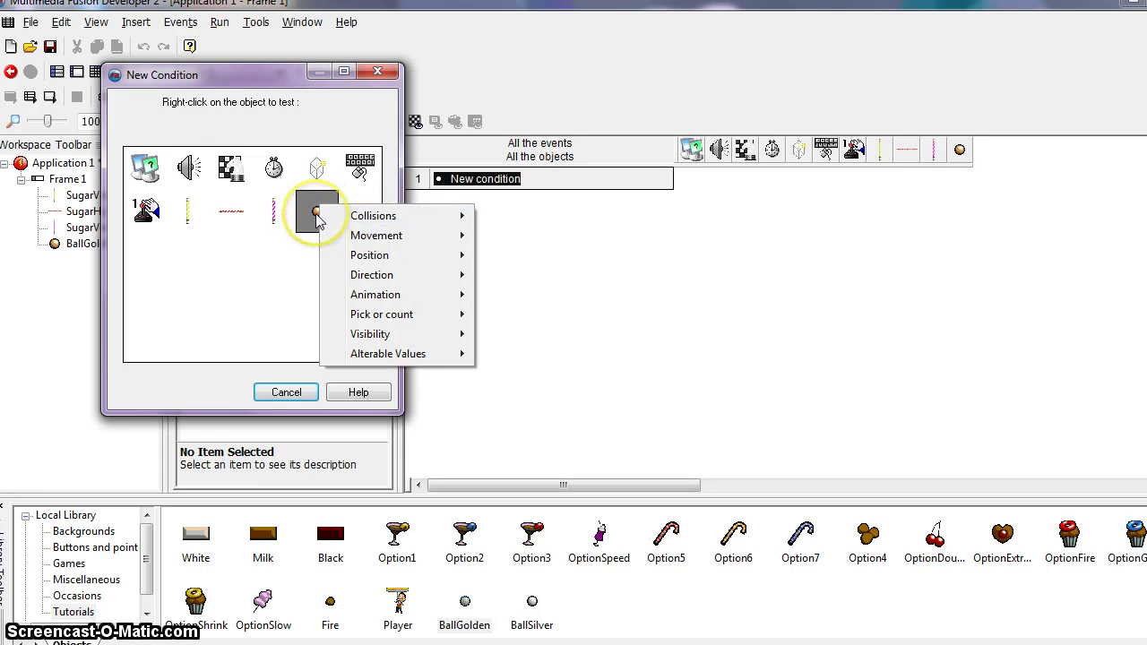
{"action": "left_click", "coordinate": [363, 216]}
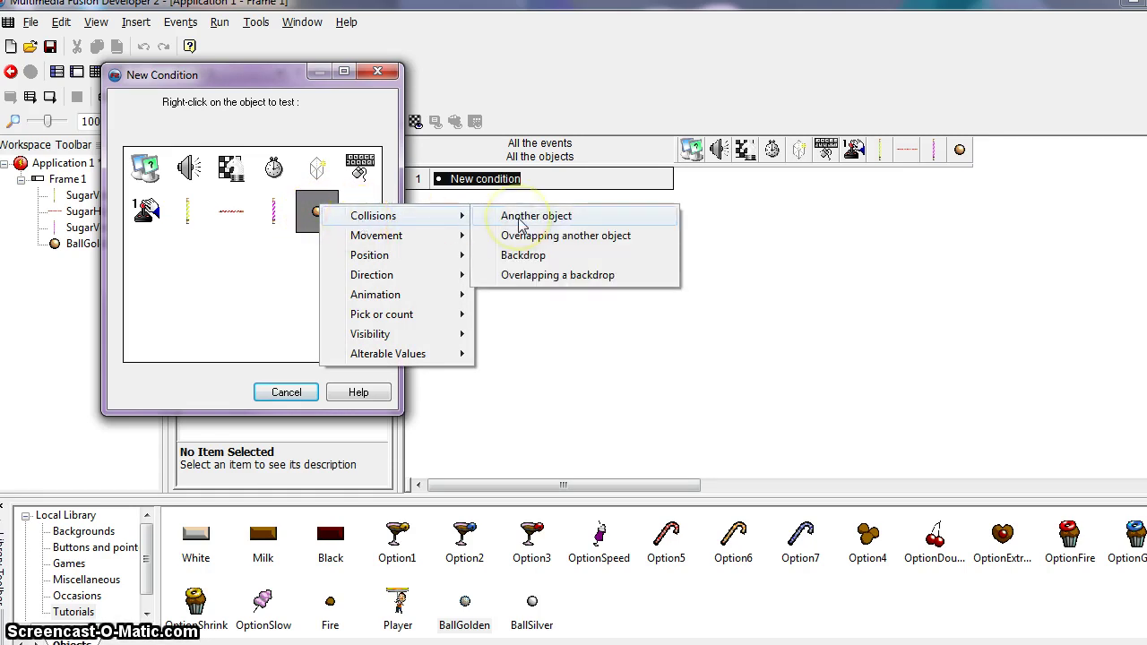
{"action": "left_click", "coordinate": [522, 218]}
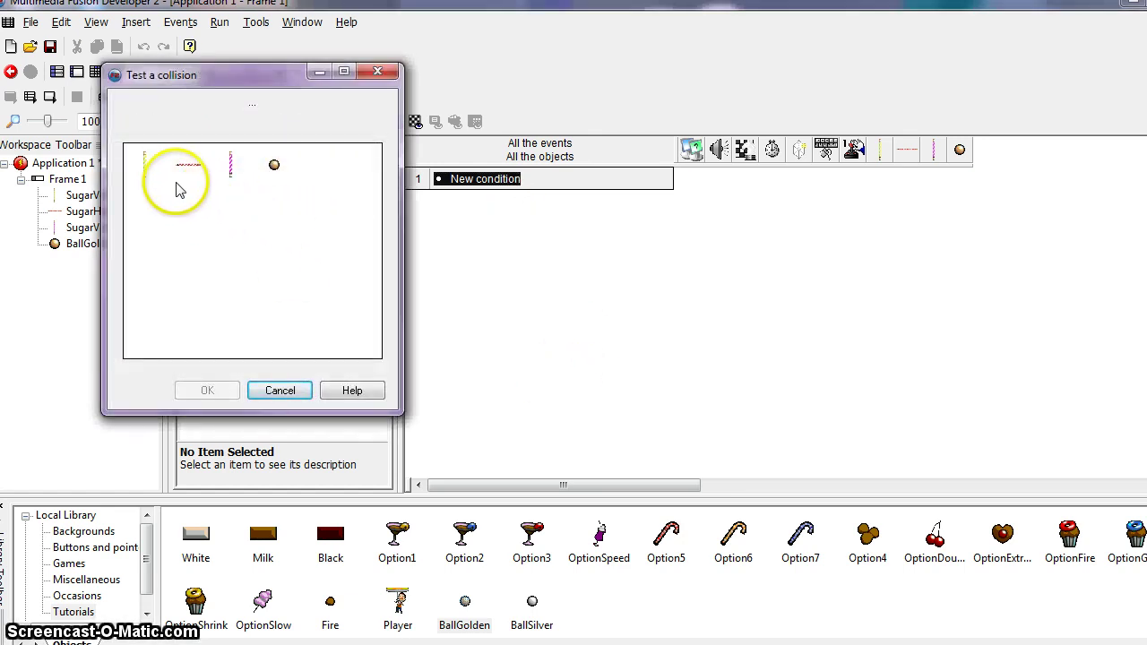
{"action": "left_click", "coordinate": [235, 167]}
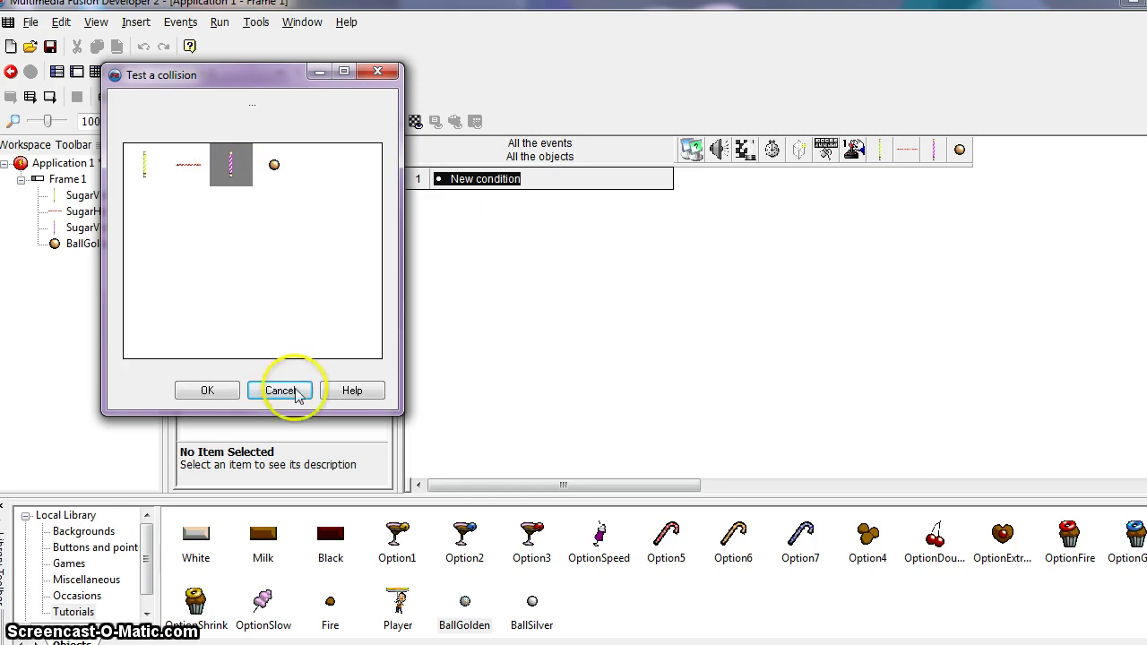
{"action": "left_click", "coordinate": [213, 394]}
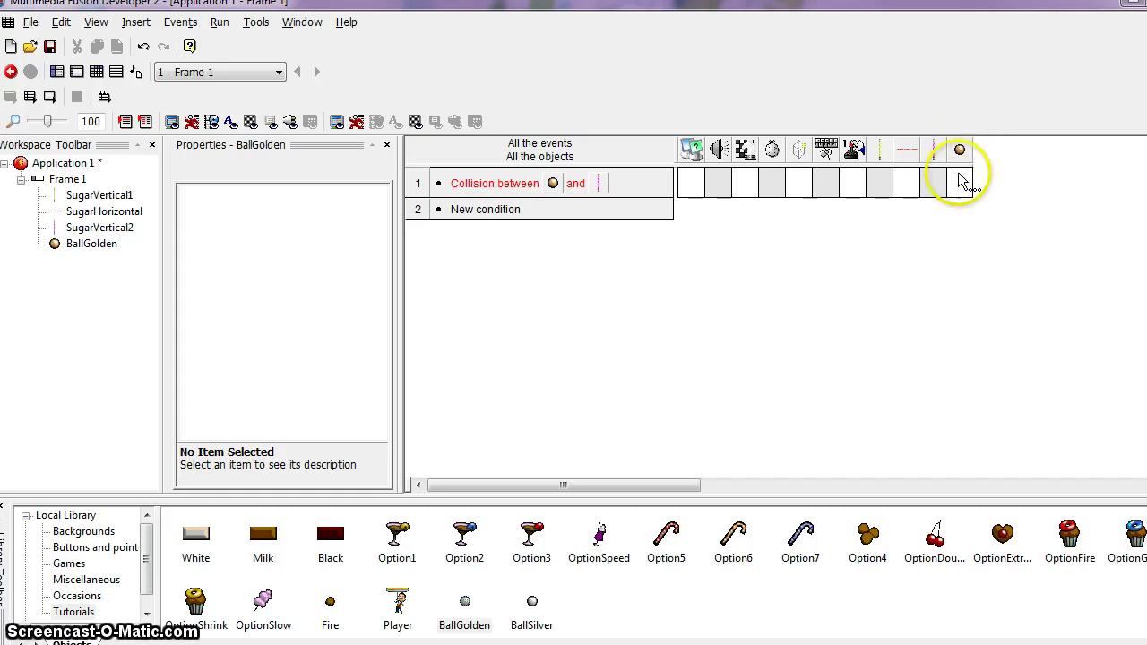
Give event 1 a Movement > Bounce action for the golden ball.
{"action": "left_click", "coordinate": [959, 186]}
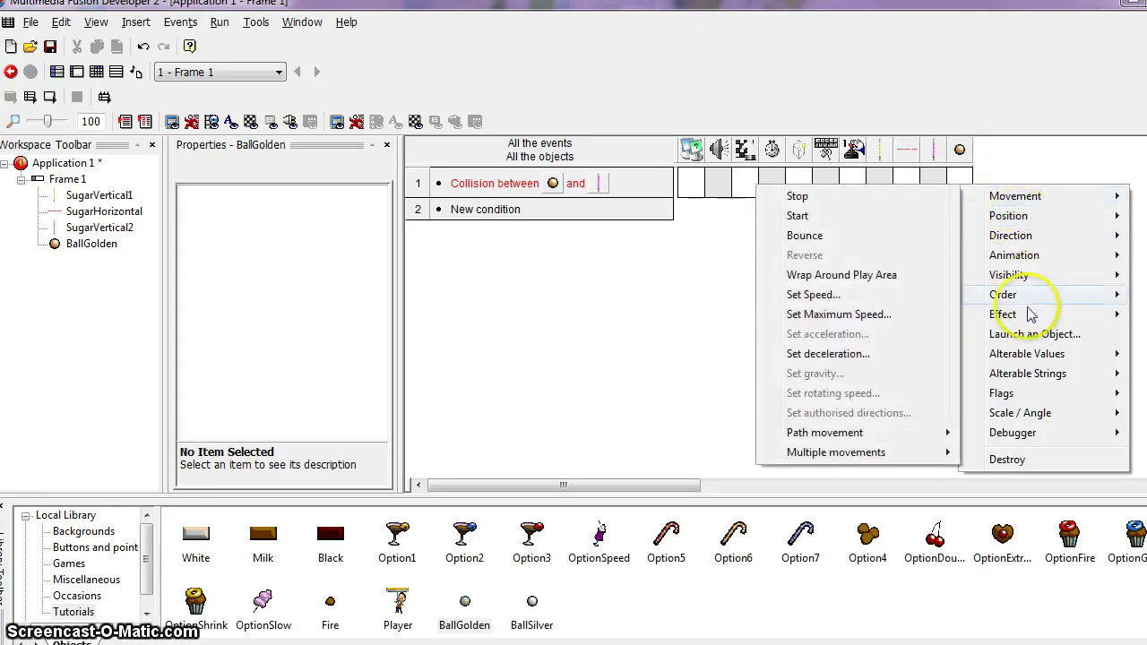
{"action": "mouse_move", "coordinate": [1049, 199]}
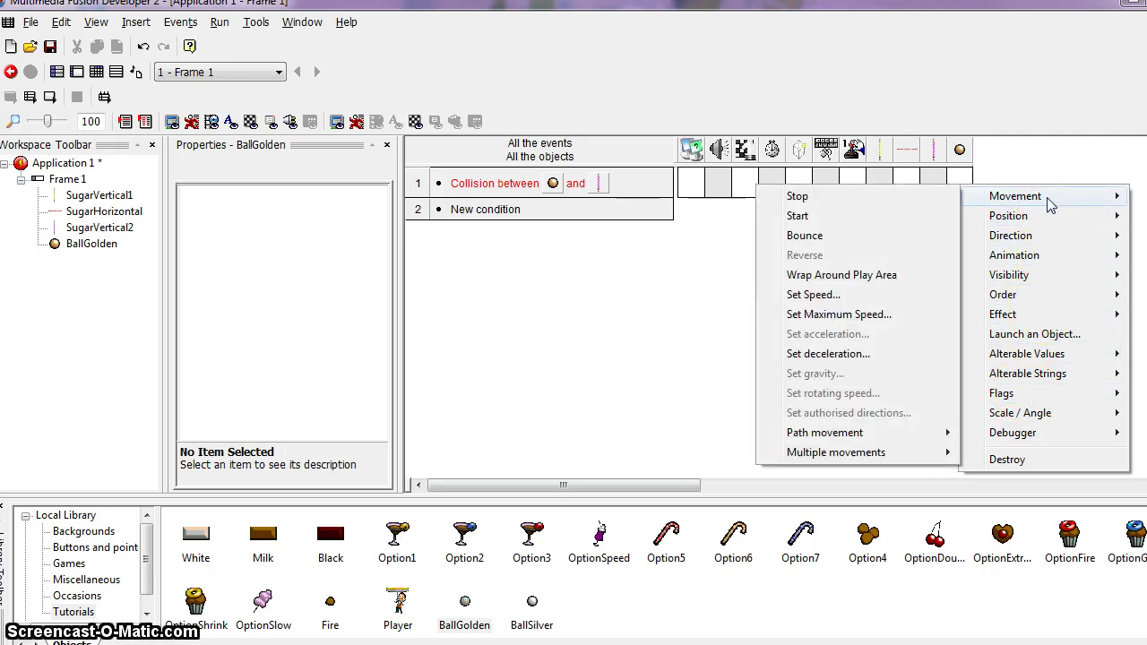
{"action": "left_click", "coordinate": [806, 237]}
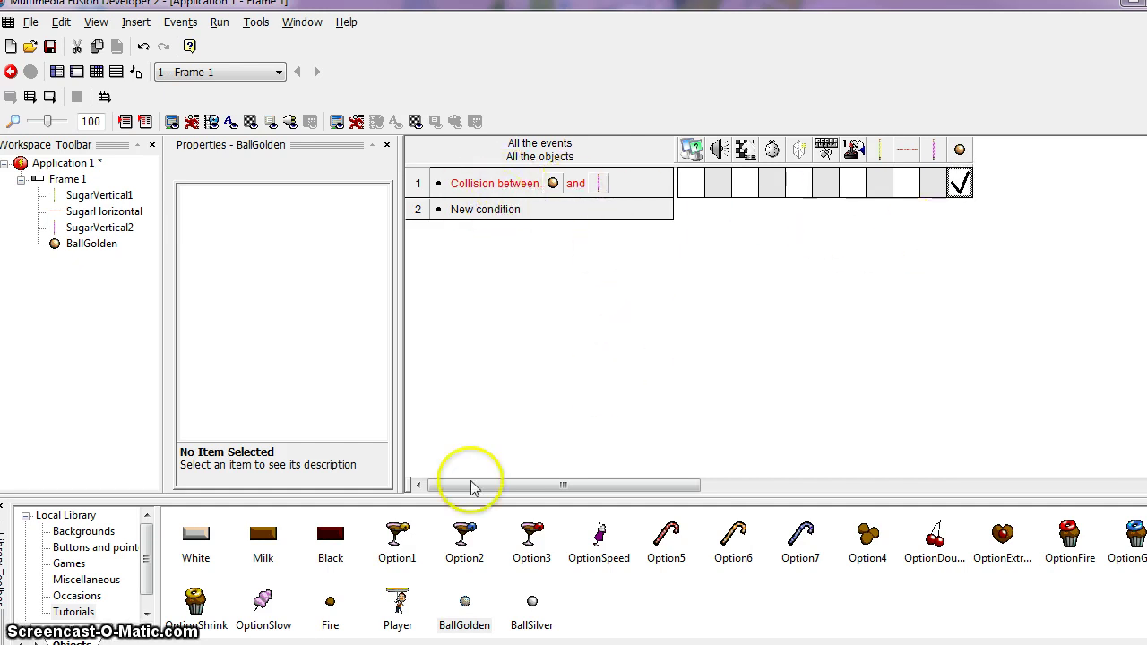
Create event 2: BallGolden colliding with SugarHorizontal makes the ball bounce.
{"action": "left_click", "coordinate": [464, 210]}
{"action": "right_click", "coordinate": [327, 215]}
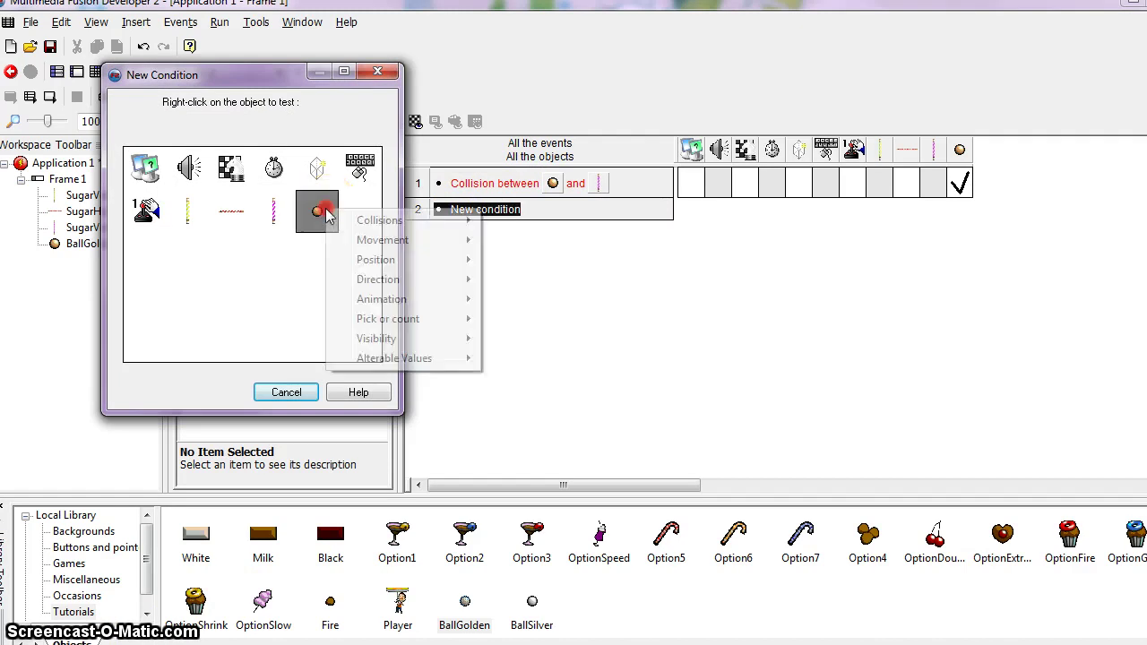
{"action": "mouse_move", "coordinate": [377, 220]}
{"action": "left_click", "coordinate": [544, 224]}
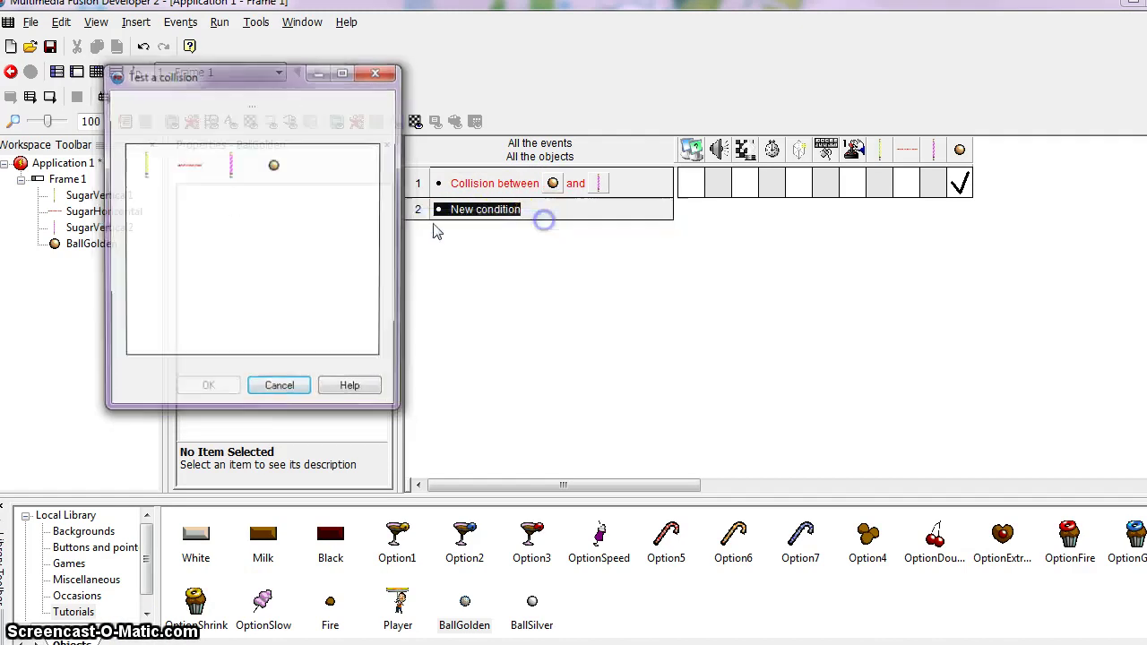
{"action": "left_click", "coordinate": [189, 167]}
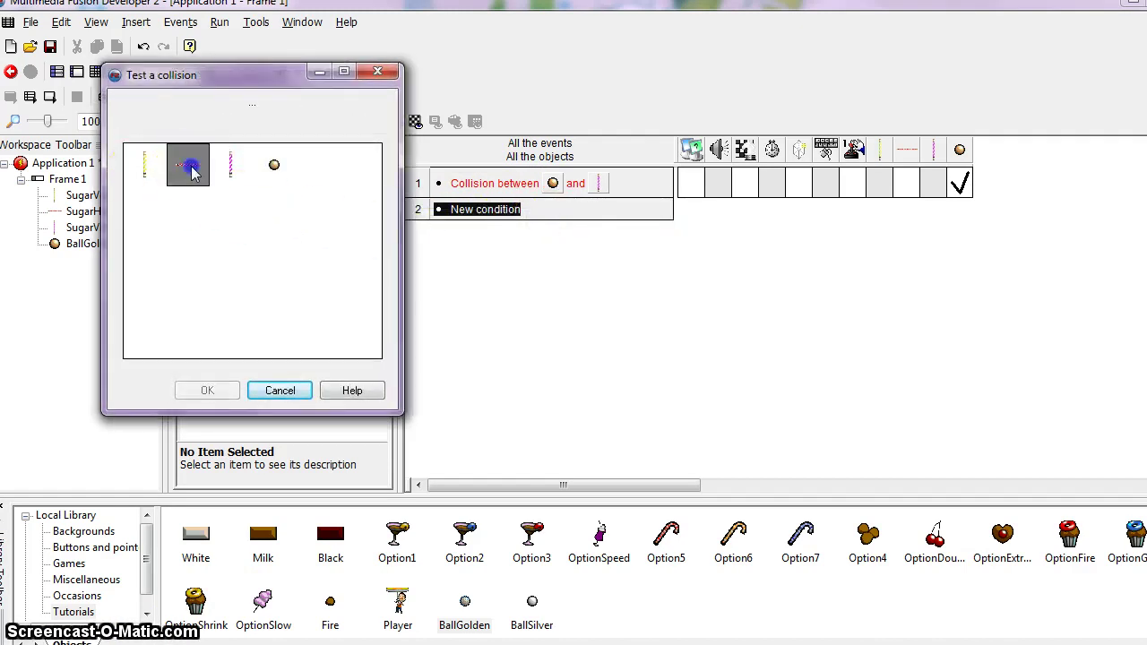
{"action": "left_click", "coordinate": [207, 391]}
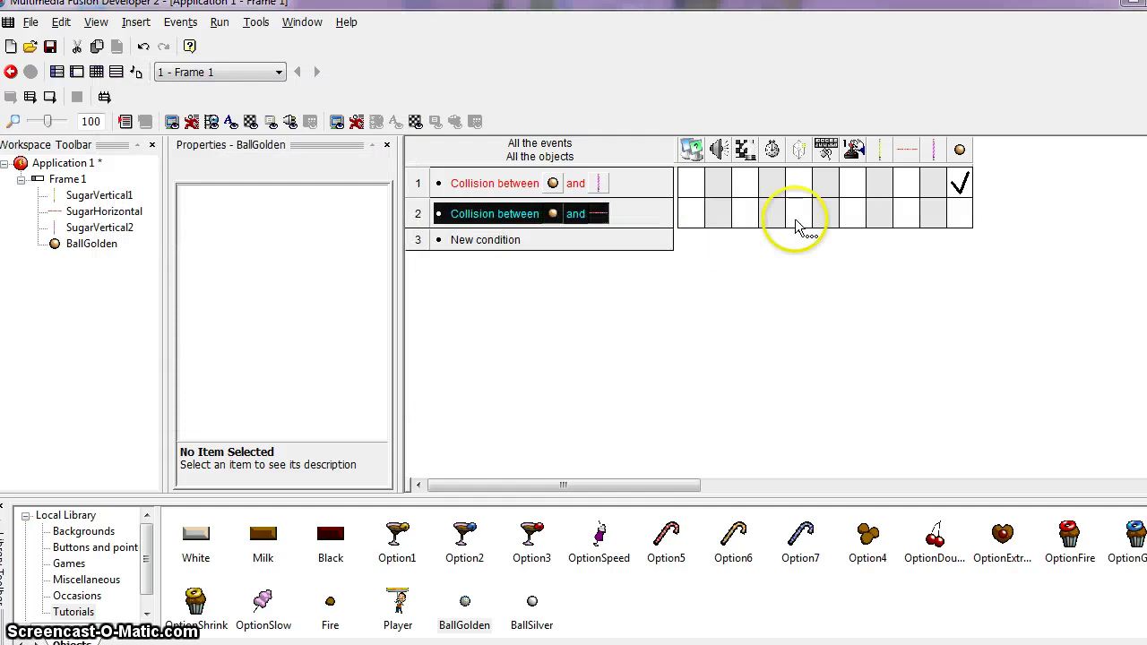
{"action": "left_click", "coordinate": [963, 220]}
{"action": "mouse_move", "coordinate": [995, 227]}
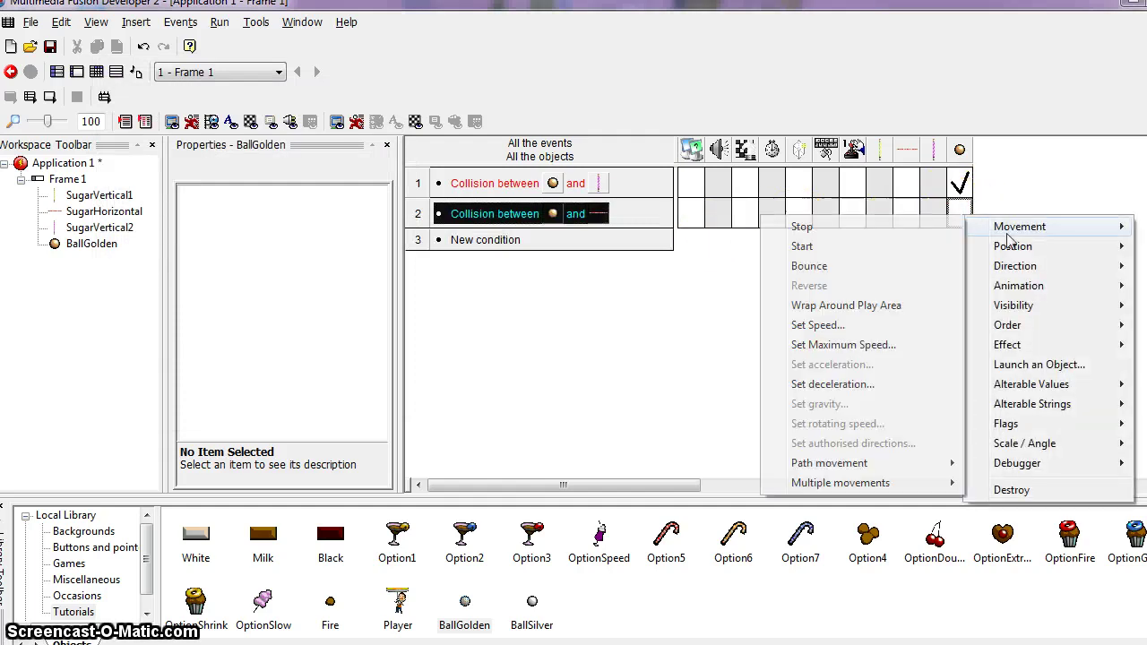
{"action": "left_click", "coordinate": [811, 266]}
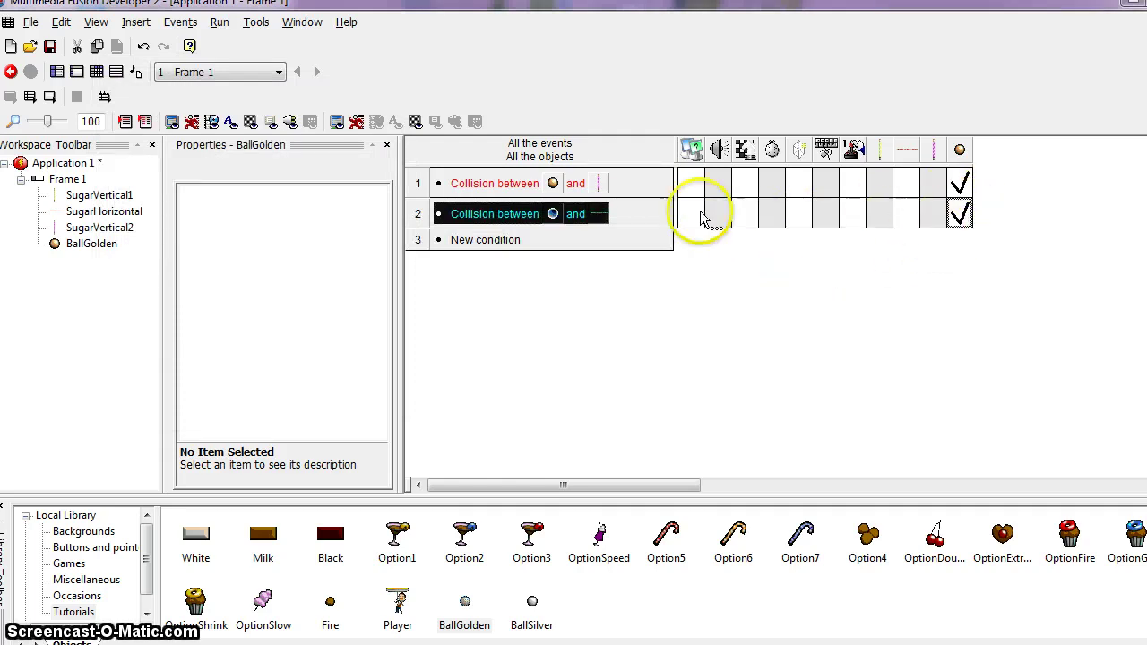
Create event 3: BallGolden colliding with SugarVertical1 makes the ball bounce.
{"action": "double_click", "coordinate": [500, 257]}
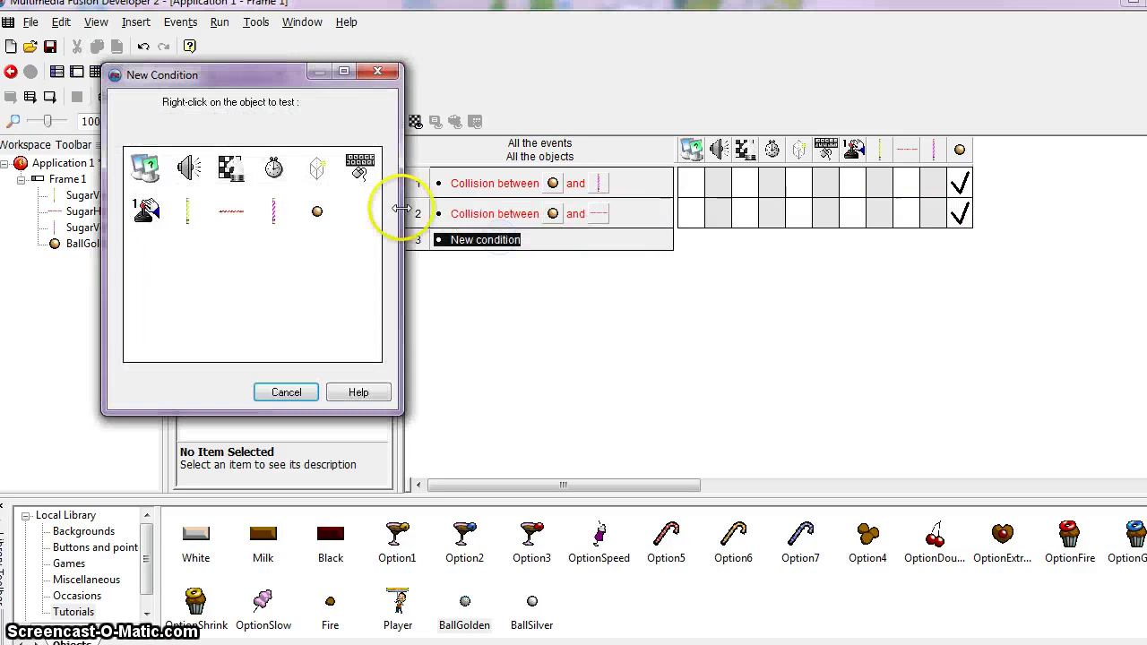
{"action": "right_click", "coordinate": [318, 216]}
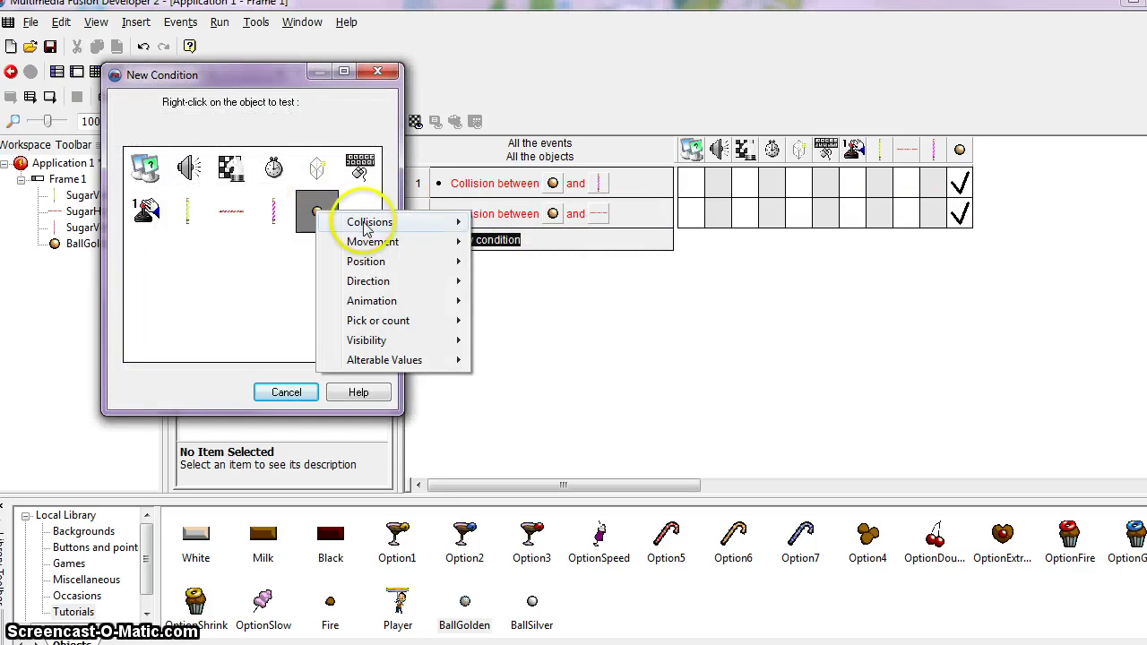
{"action": "mouse_move", "coordinate": [367, 230]}
{"action": "left_click", "coordinate": [506, 223]}
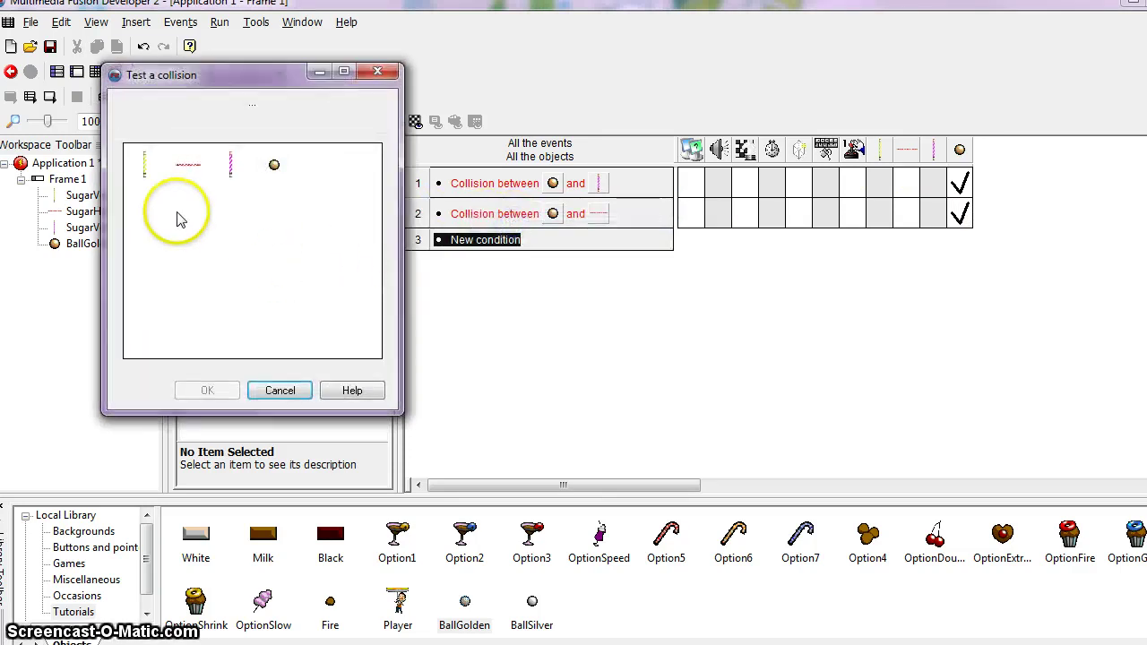
{"action": "left_click", "coordinate": [258, 394]}
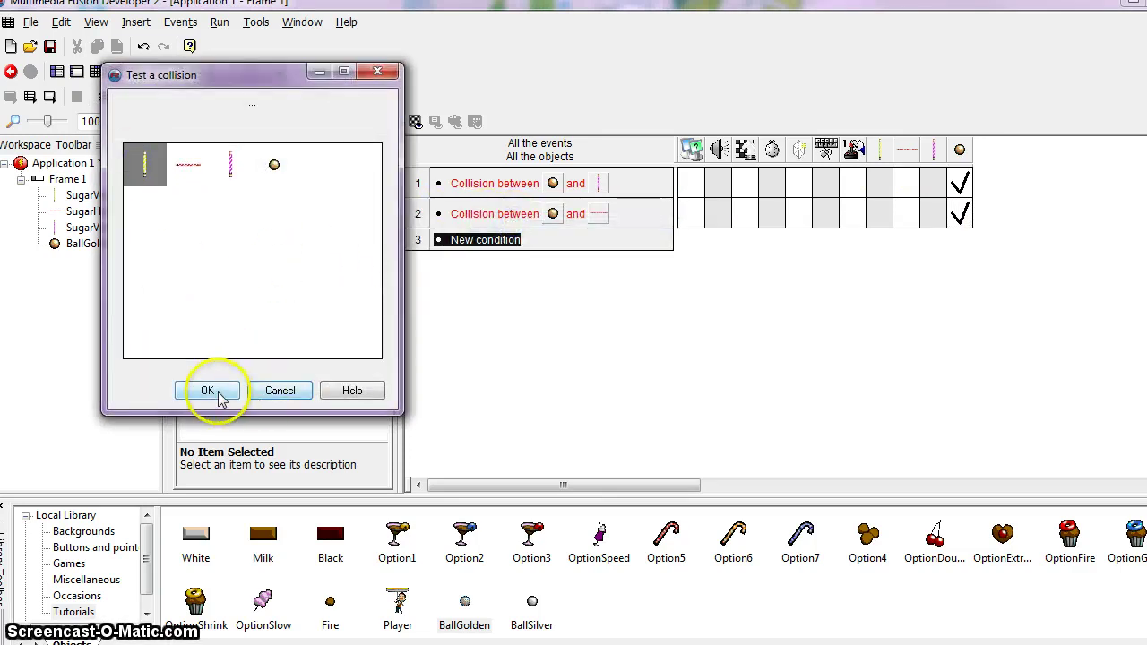
{"action": "left_click", "coordinate": [220, 397]}
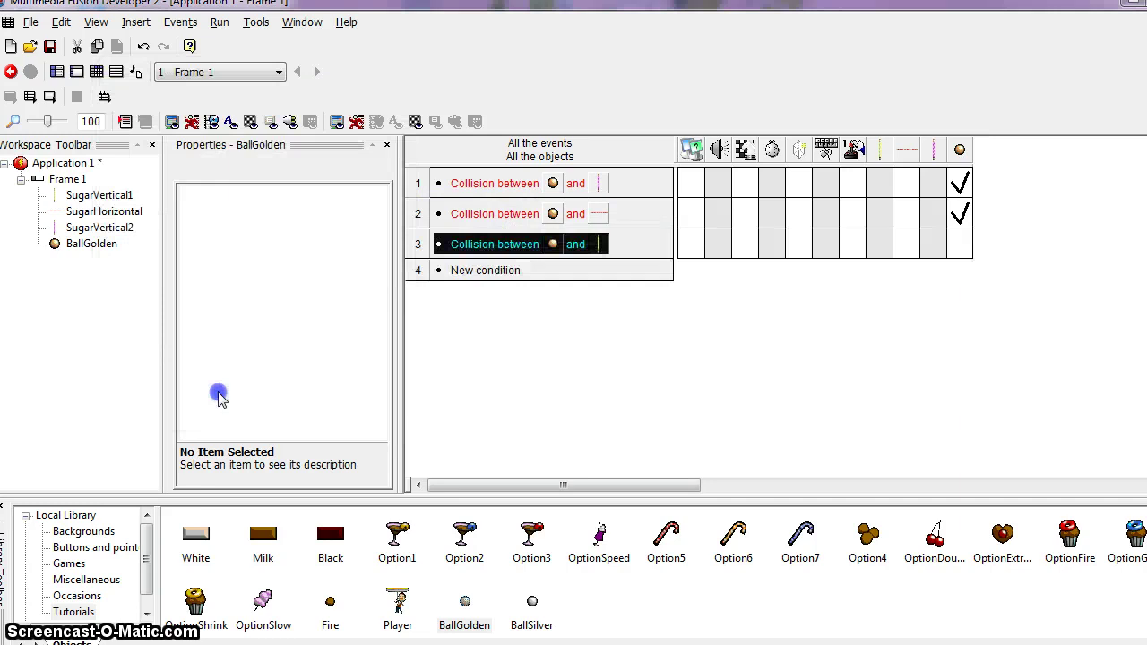
{"action": "left_click", "coordinate": [957, 245]}
{"action": "mouse_move", "coordinate": [986, 258]}
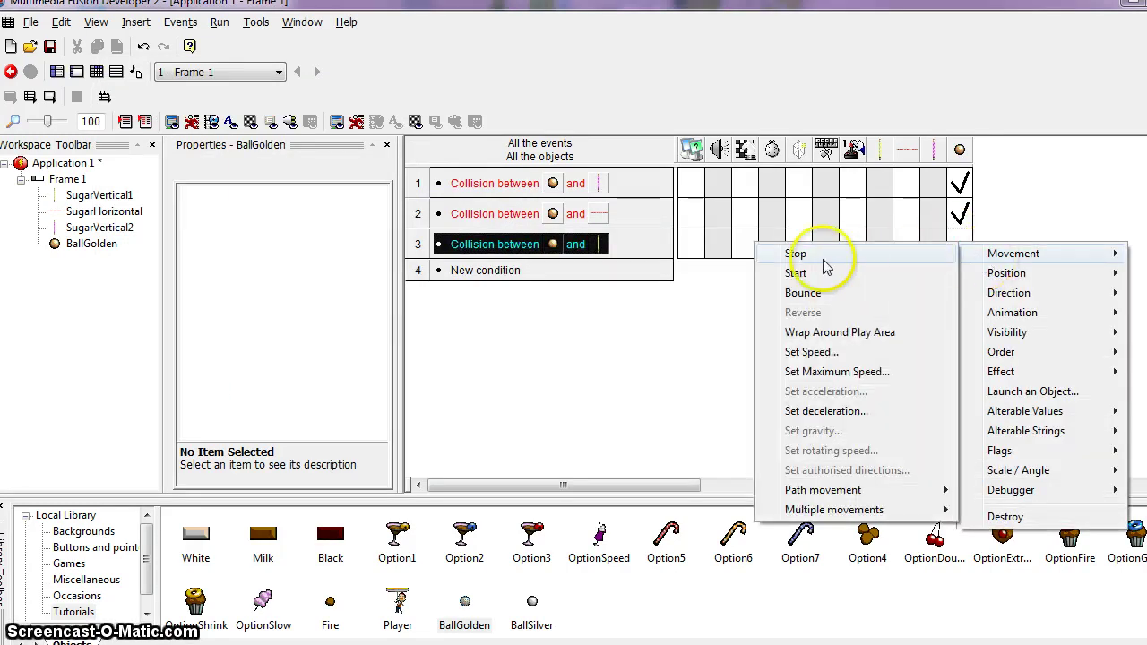
{"action": "left_click", "coordinate": [807, 294]}
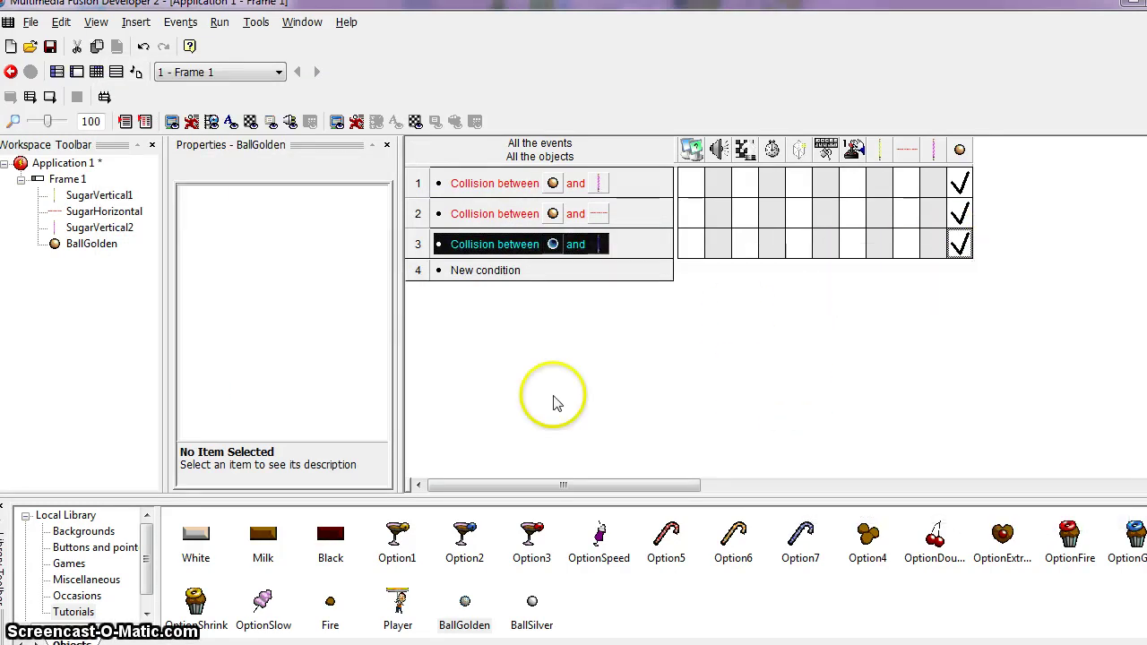